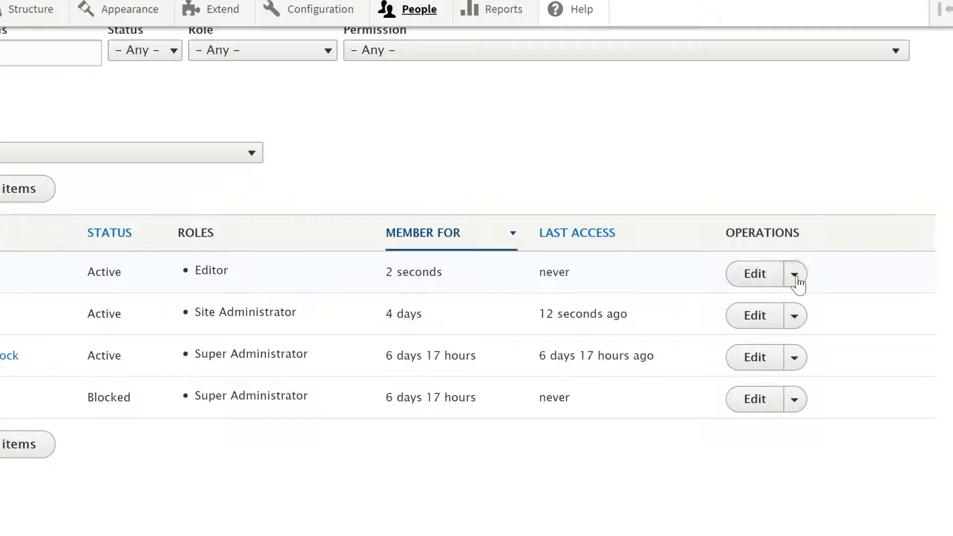
Step: Change the newest user's role from Editor to Site Administrator and save the roles
{"action": "left_click", "coordinate": [798, 341]}
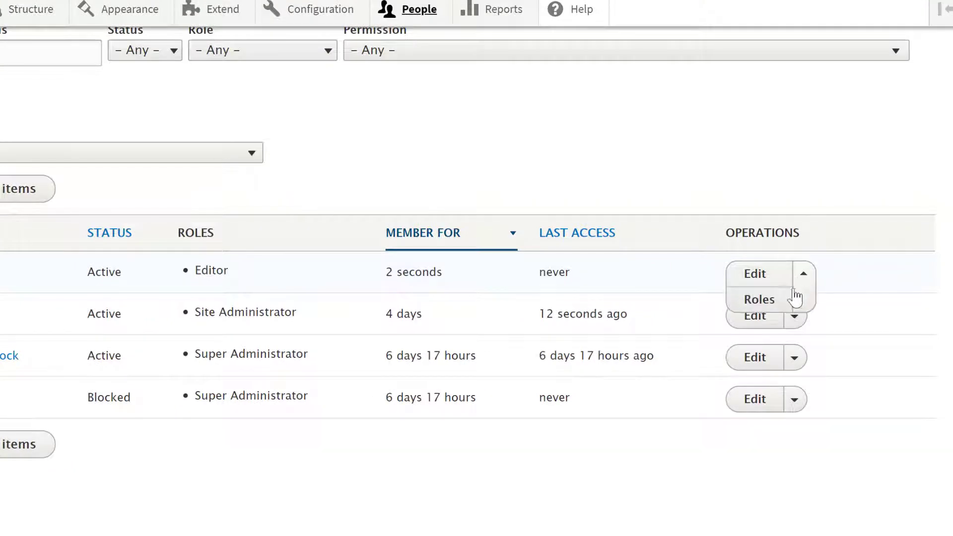
{"action": "left_click", "coordinate": [759, 299]}
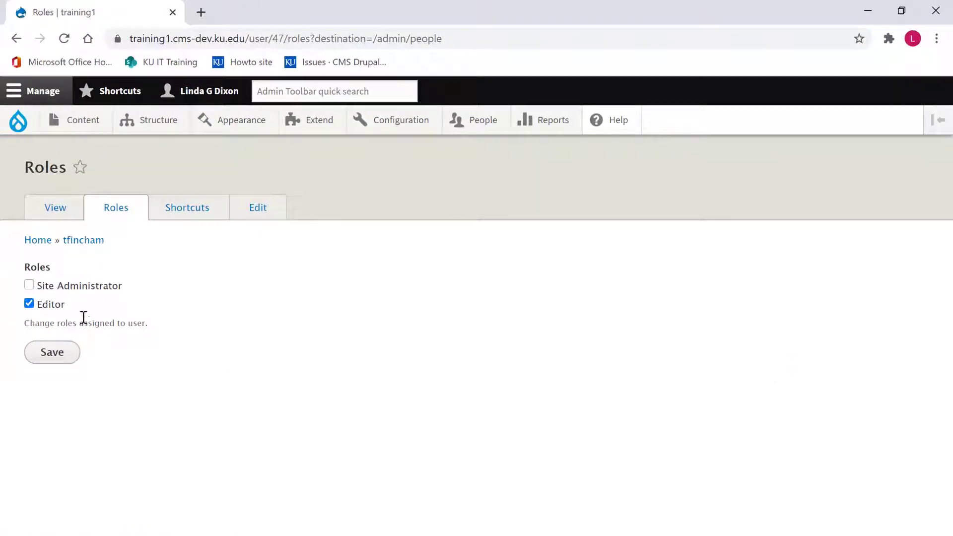
{"action": "left_click", "coordinate": [29, 285]}
{"action": "left_click", "coordinate": [28, 304]}
{"action": "left_click", "coordinate": [52, 352]}
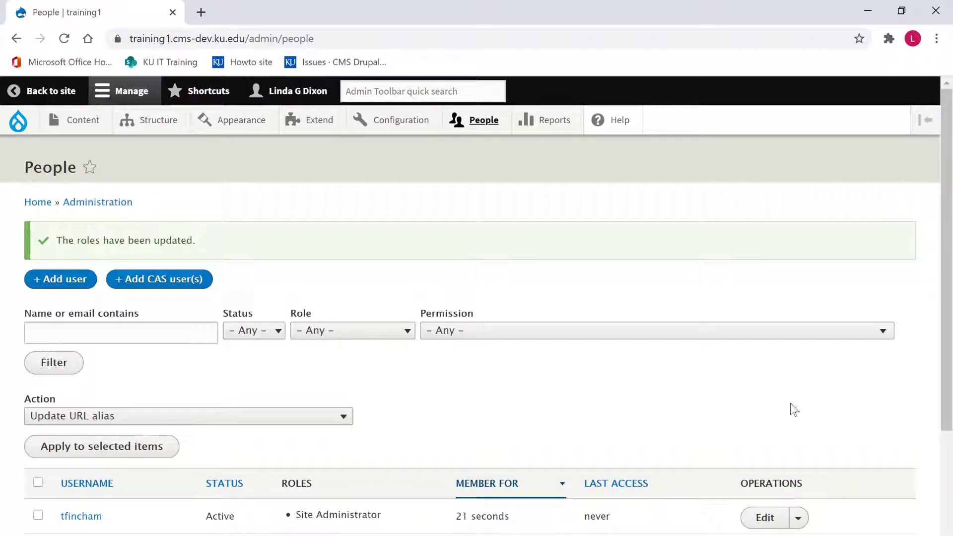
Step: Cancel the newest user's account, deleting it and making its content belong to the Anonymous user
{"action": "left_click", "coordinate": [951, 431]}
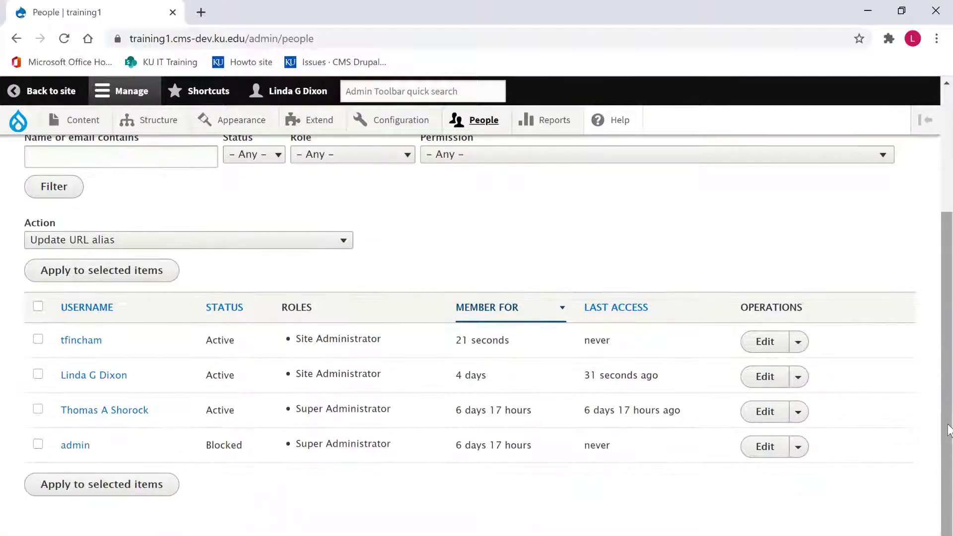
{"action": "left_click", "coordinate": [754, 347]}
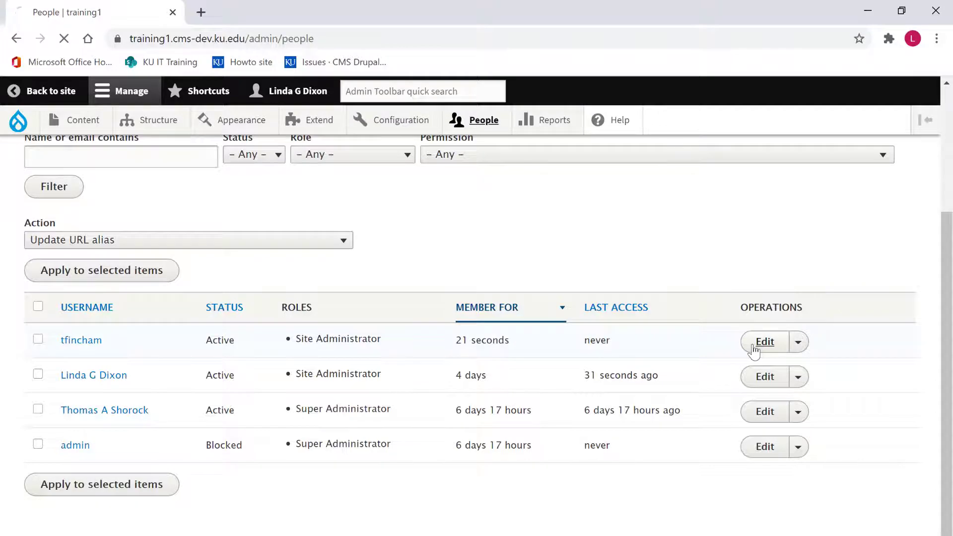
{"action": "scroll", "coordinate": [402, 414], "scroll_direction": "down", "scroll_amount": 5}
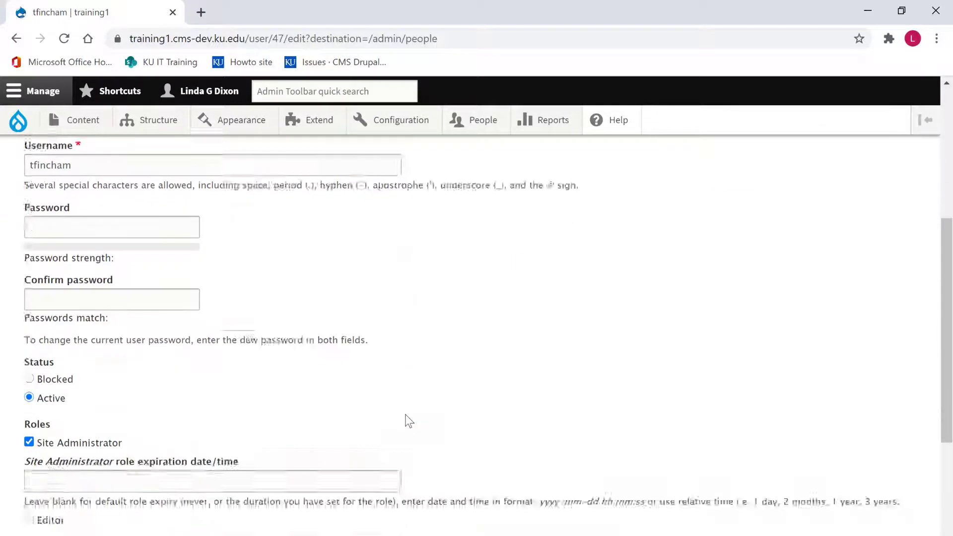
{"action": "scroll", "coordinate": [409, 421], "scroll_direction": "down", "scroll_amount": 5}
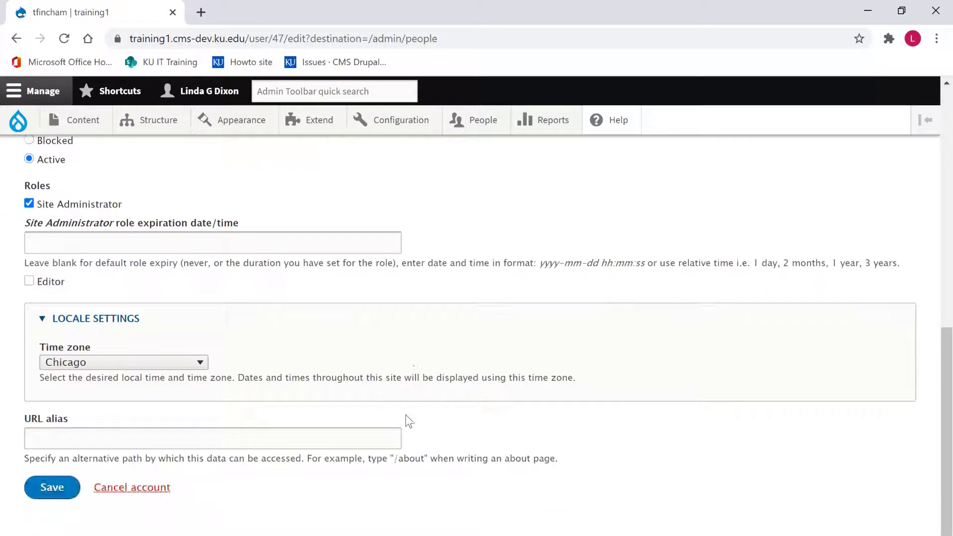
{"action": "left_click", "coordinate": [138, 489]}
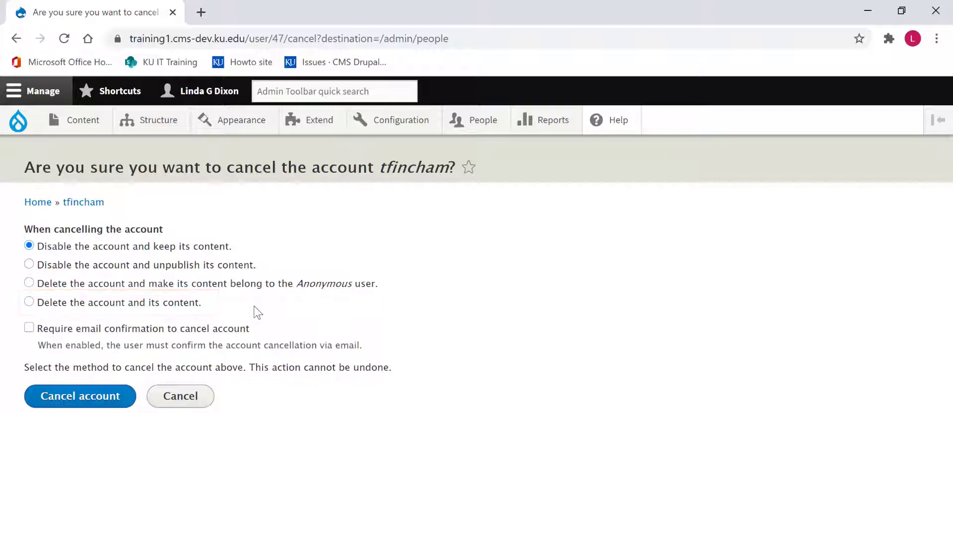
{"action": "left_click", "coordinate": [28, 283]}
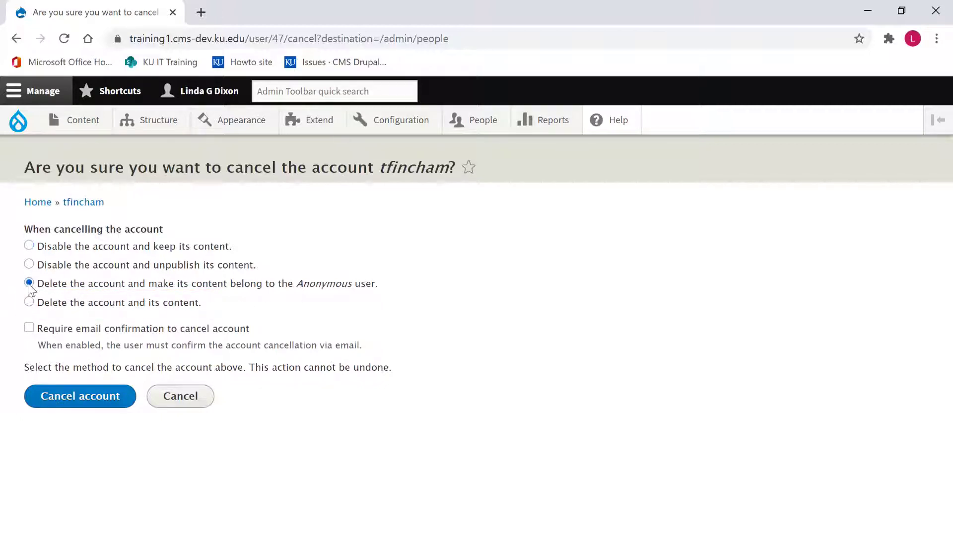
{"action": "left_click", "coordinate": [112, 406]}
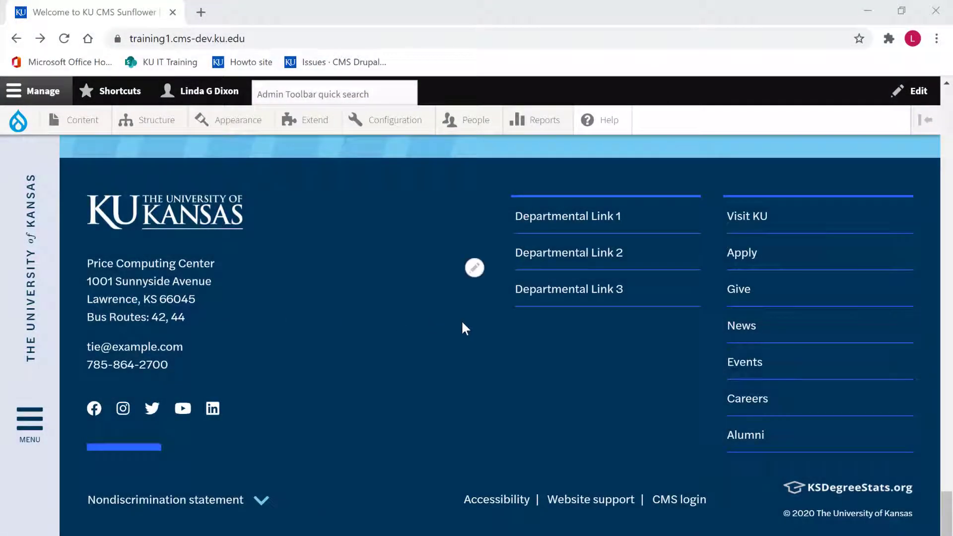
Step: Review the configuration of the footer's contact block, from email through bus routes, and return to the site
{"action": "left_click", "coordinate": [474, 269]}
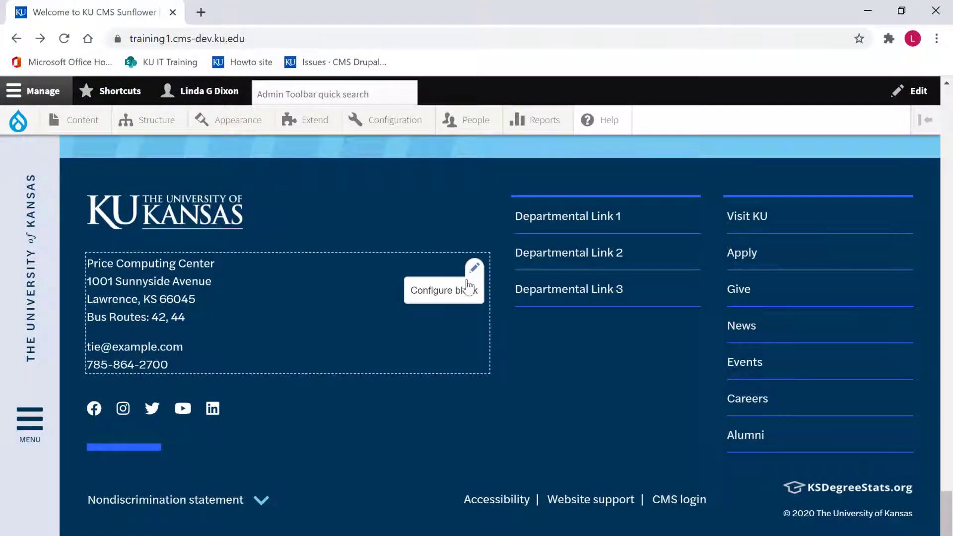
{"action": "left_click", "coordinate": [440, 297]}
{"action": "scroll", "coordinate": [464, 320], "scroll_direction": "down", "scroll_amount": 5}
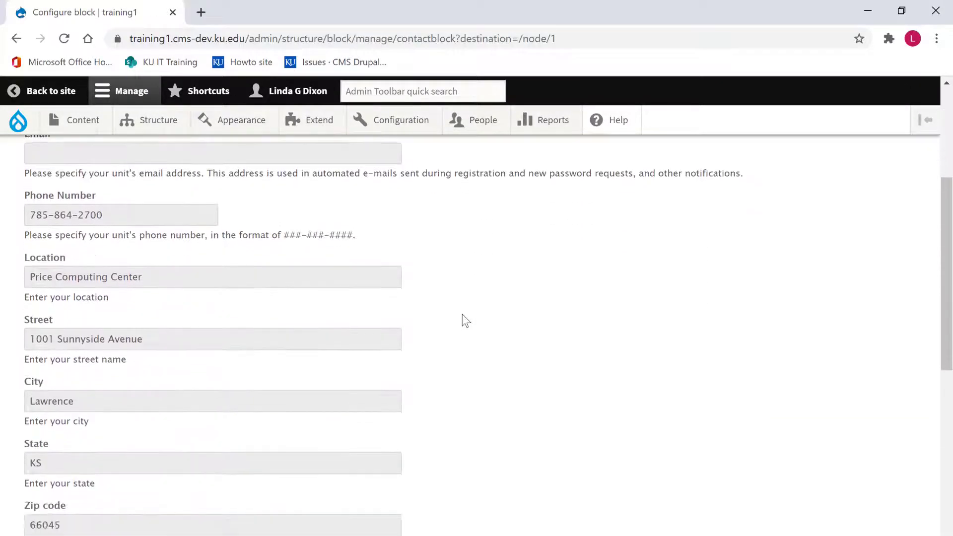
{"action": "scroll", "coordinate": [464, 320], "scroll_direction": "down", "scroll_amount": 1}
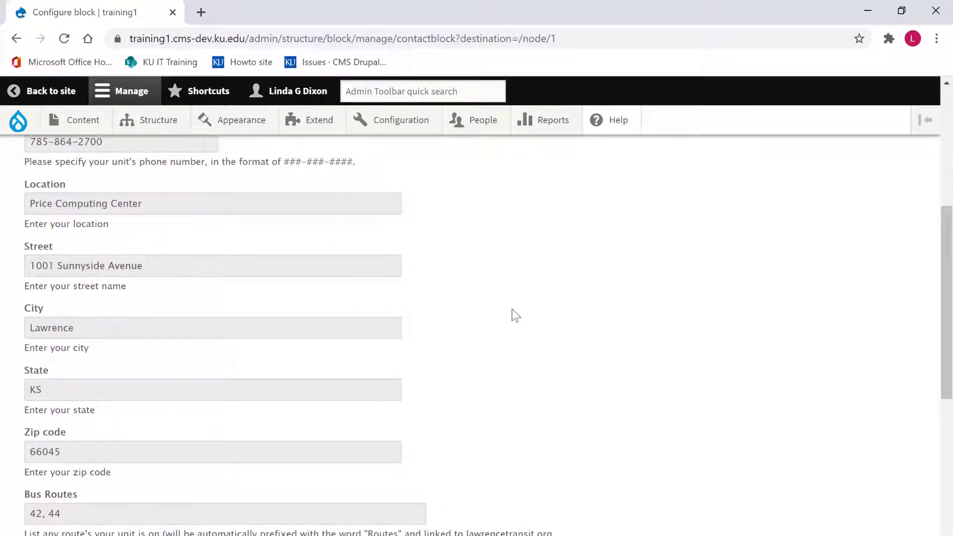
{"action": "scroll", "coordinate": [512, 310], "scroll_direction": "up", "scroll_amount": 5}
{"action": "left_click", "coordinate": [52, 91]}
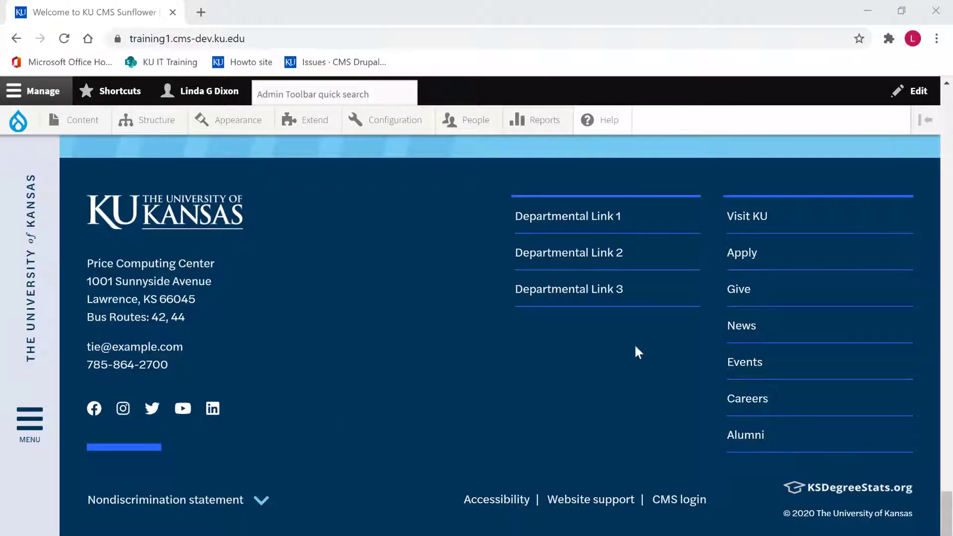
Step: Open KU Site Settings, review the contact and location information for the footer, and save the configuration
{"action": "mouse_move", "coordinate": [680, 221]}
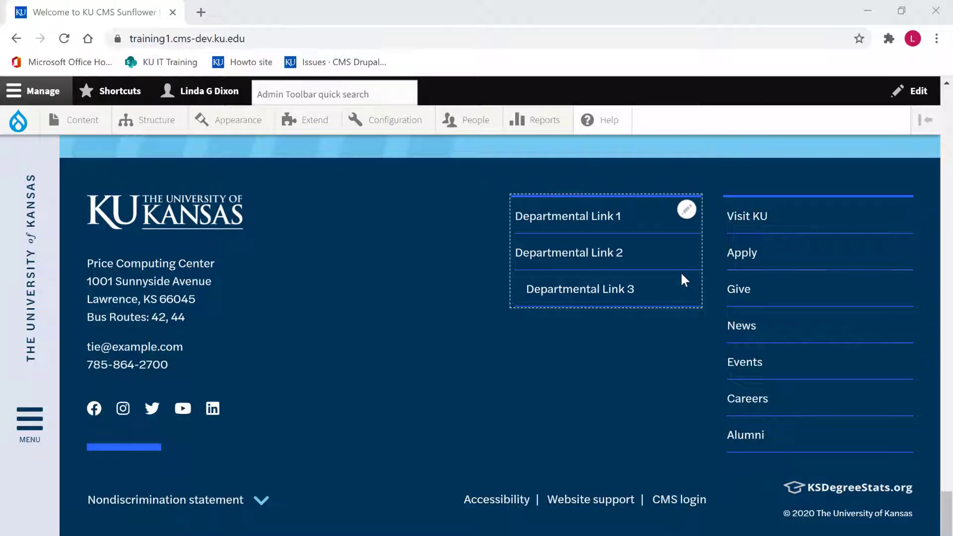
{"action": "left_click", "coordinate": [404, 126]}
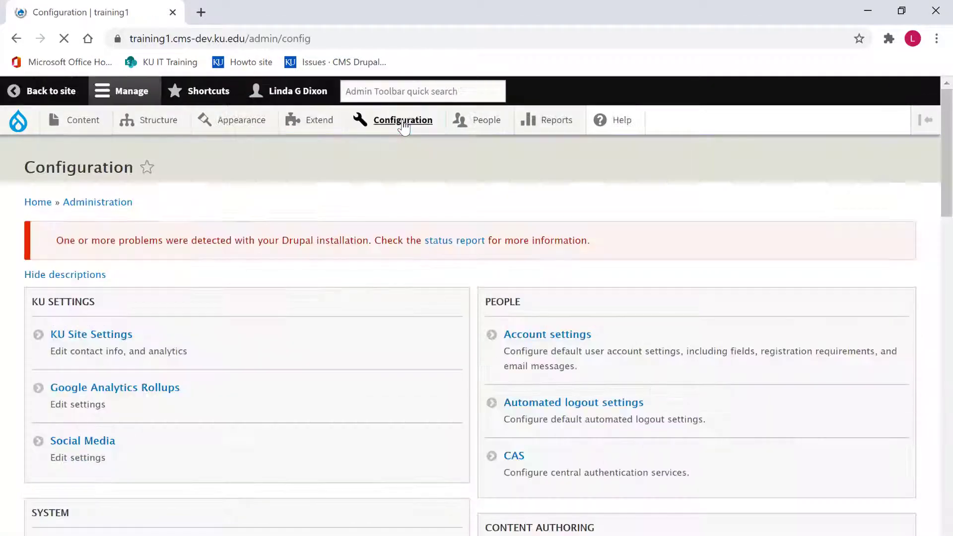
{"action": "left_click", "coordinate": [106, 337]}
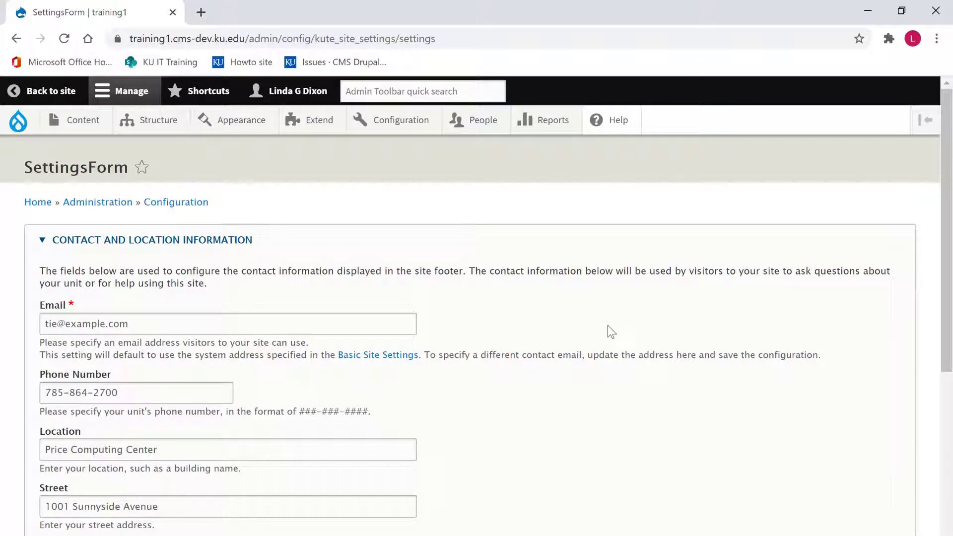
{"action": "scroll", "coordinate": [607, 325], "scroll_direction": "down", "scroll_amount": 3}
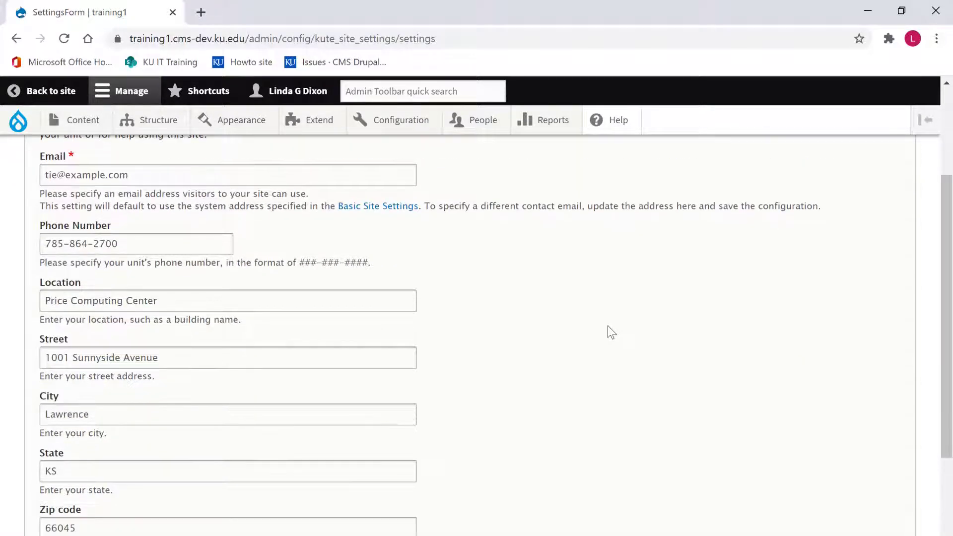
{"action": "scroll", "coordinate": [608, 332], "scroll_direction": "down", "scroll_amount": 3}
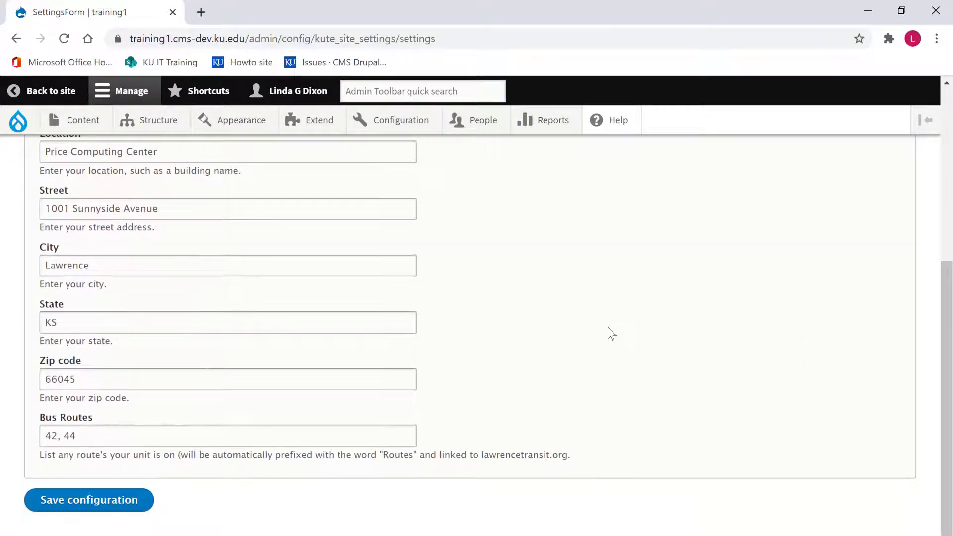
{"action": "left_click", "coordinate": [123, 501]}
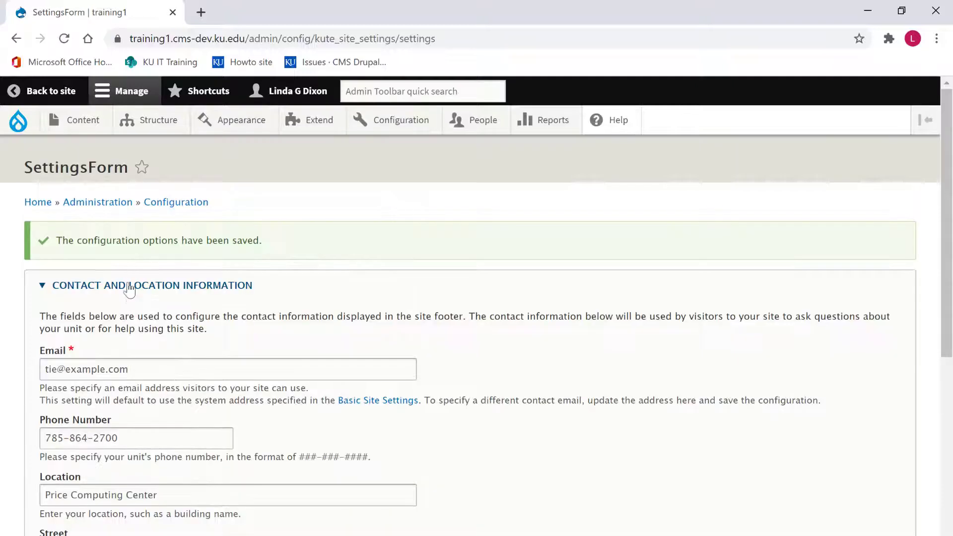
Step: Open the Social Media settings from the Configuration page, review the account URLs, and save the configuration
{"action": "left_click", "coordinate": [201, 203]}
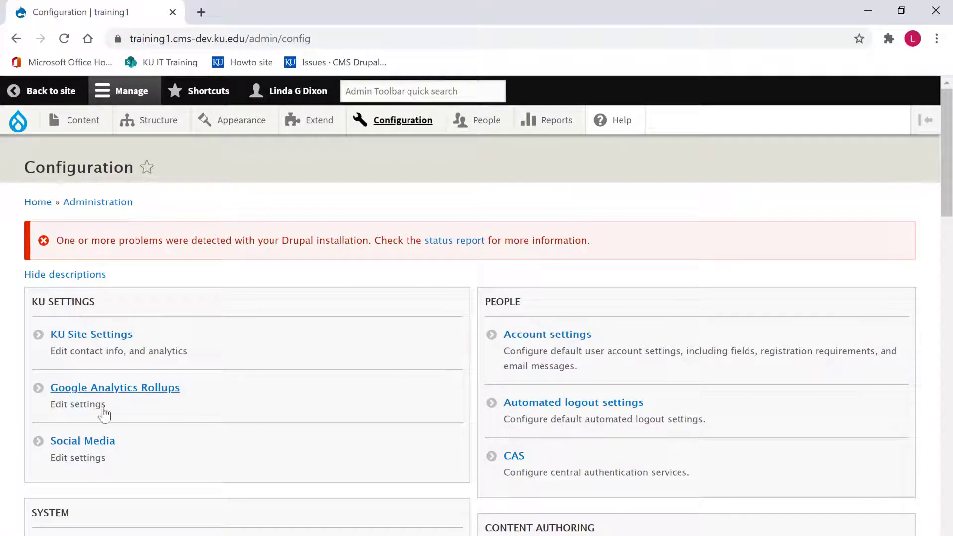
{"action": "left_click", "coordinate": [92, 446]}
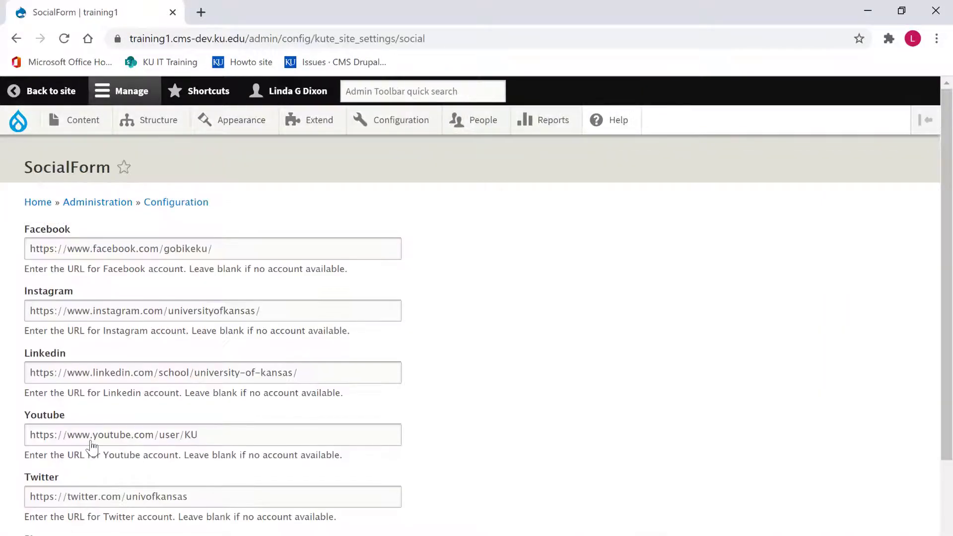
{"action": "scroll", "coordinate": [596, 296], "scroll_direction": "down", "scroll_amount": 2}
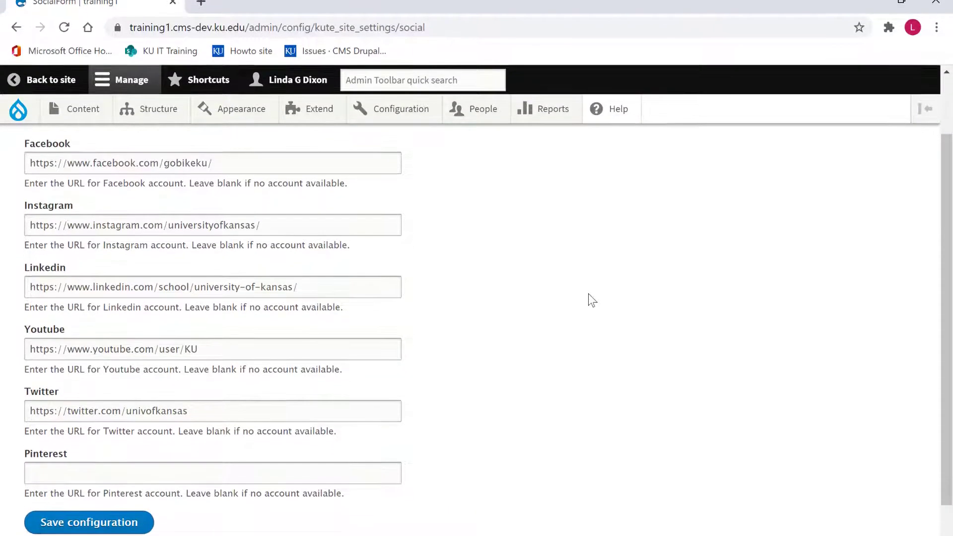
{"action": "left_click", "coordinate": [117, 515]}
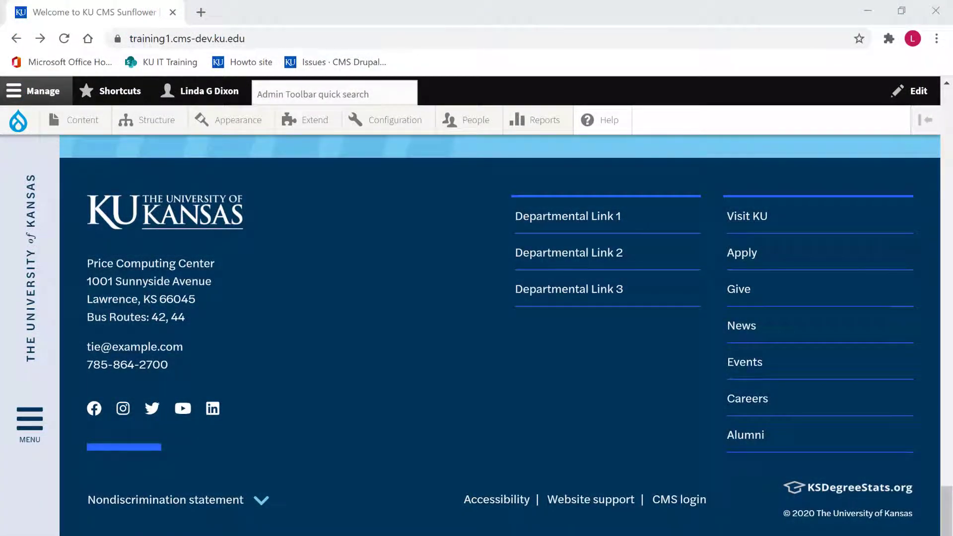
{"action": "mouse_move", "coordinate": [651, 241]}
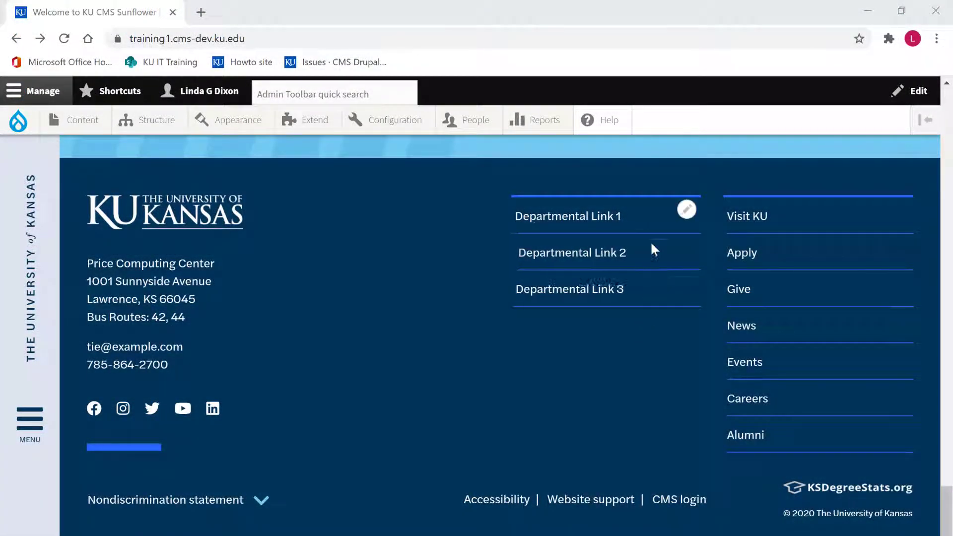
{"action": "left_click", "coordinate": [687, 211]}
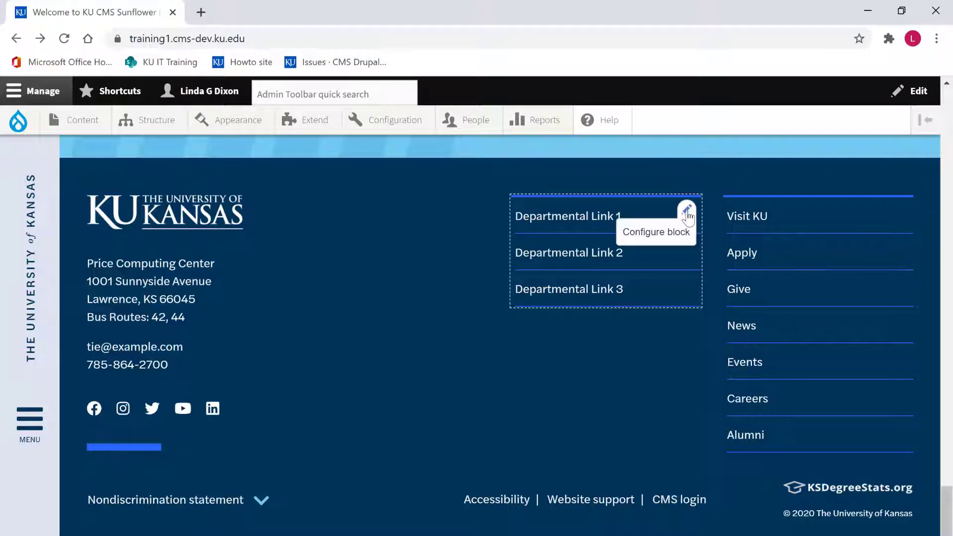
{"action": "left_click", "coordinate": [653, 237]}
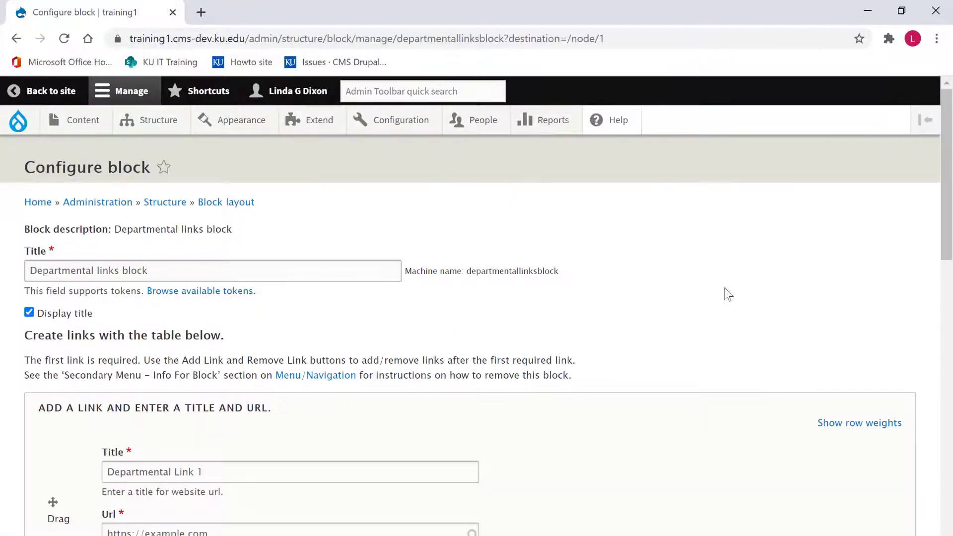
{"action": "scroll", "coordinate": [642, 243], "scroll_direction": "down", "scroll_amount": 3}
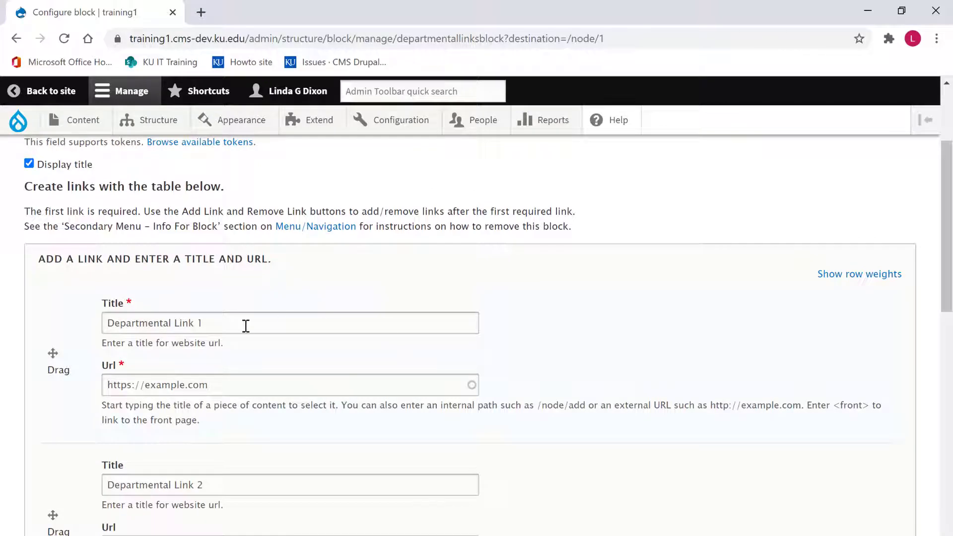
{"action": "left_click_drag", "start_coordinate": [245, 326], "coordinate": [7, 340]}
{"action": "type", "text": "Student Internships"}
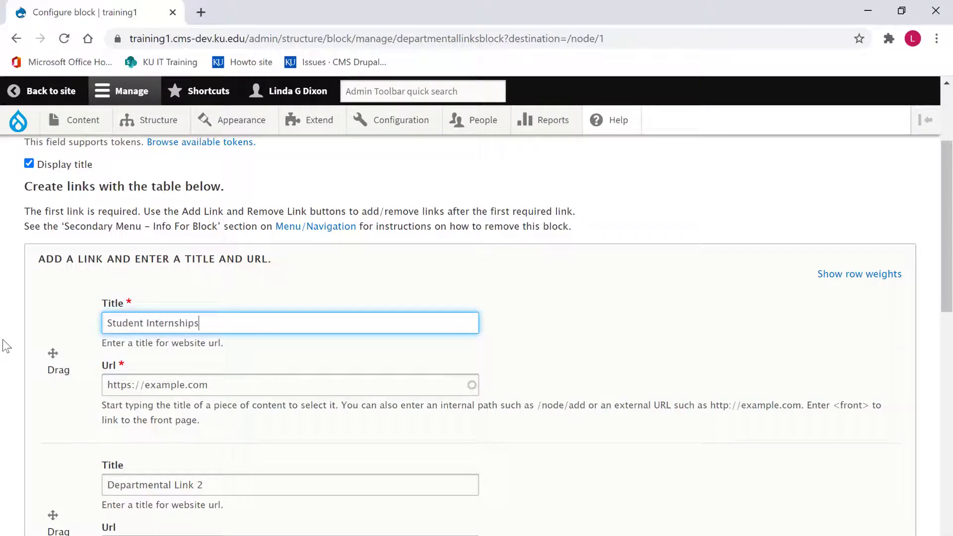
{"action": "left_click", "coordinate": [165, 386]}
{"action": "key", "text": "ctrl+a"}
{"action": "type", "text": "http://cms.ku.edu/"}
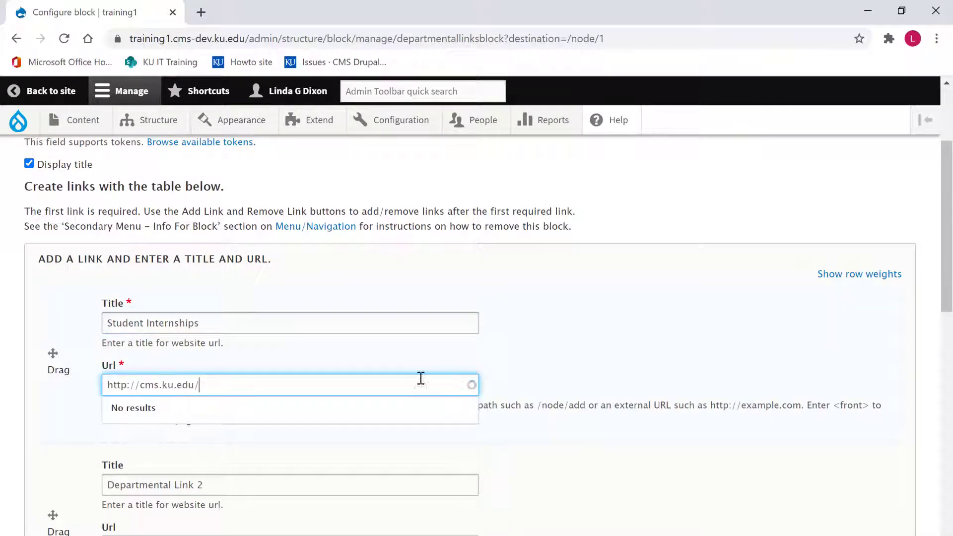
Step: Move Departmental Link 2 above the Student Internships link and save the block
{"action": "scroll", "coordinate": [618, 342], "scroll_direction": "down", "scroll_amount": 1}
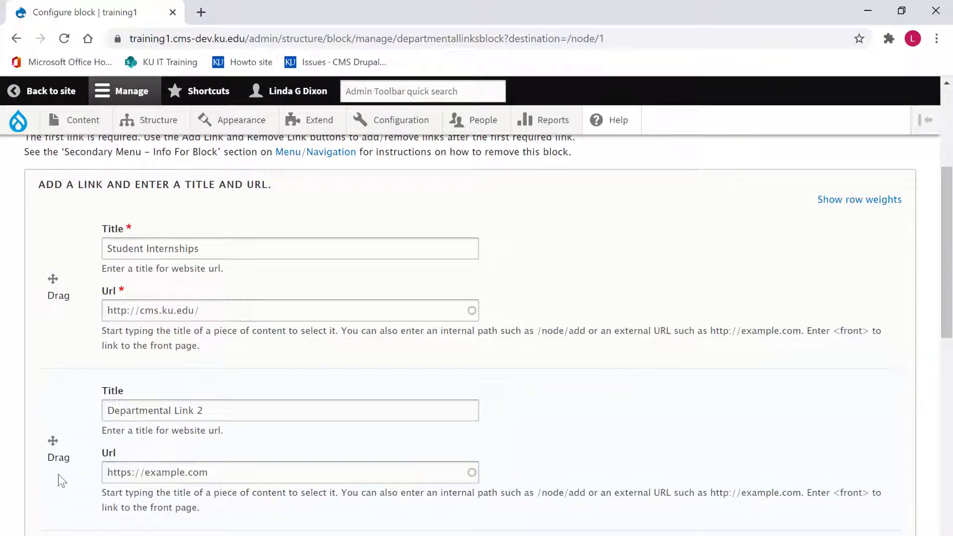
{"action": "left_click_drag", "start_coordinate": [52, 436], "coordinate": [45, 277]}
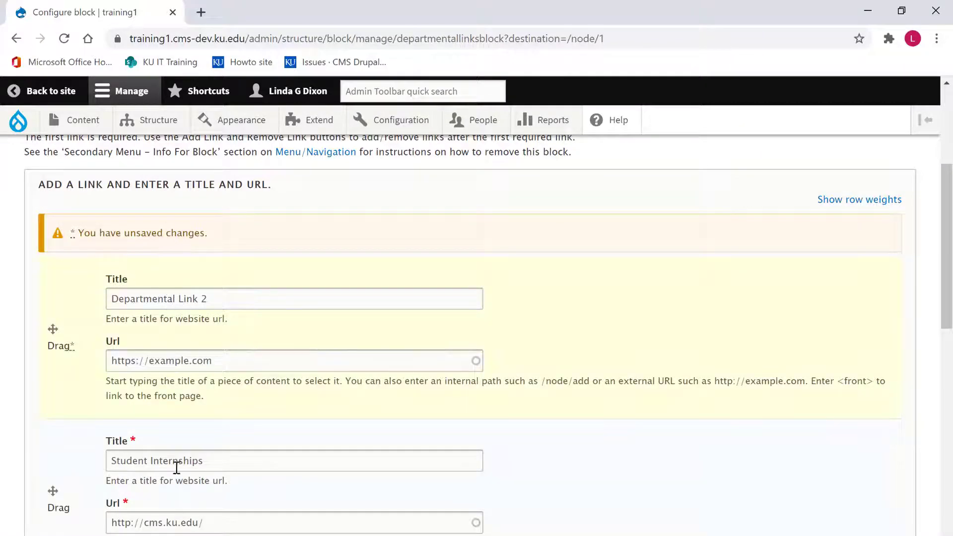
{"action": "scroll", "coordinate": [591, 410], "scroll_direction": "down", "scroll_amount": 3}
{"action": "scroll", "coordinate": [591, 410], "scroll_direction": "down", "scroll_amount": 9}
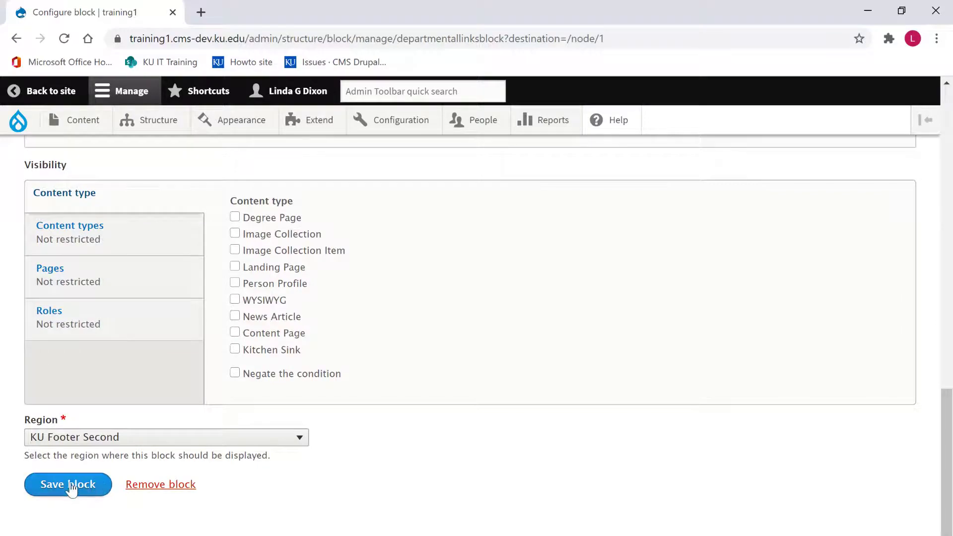
{"action": "left_click", "coordinate": [99, 486]}
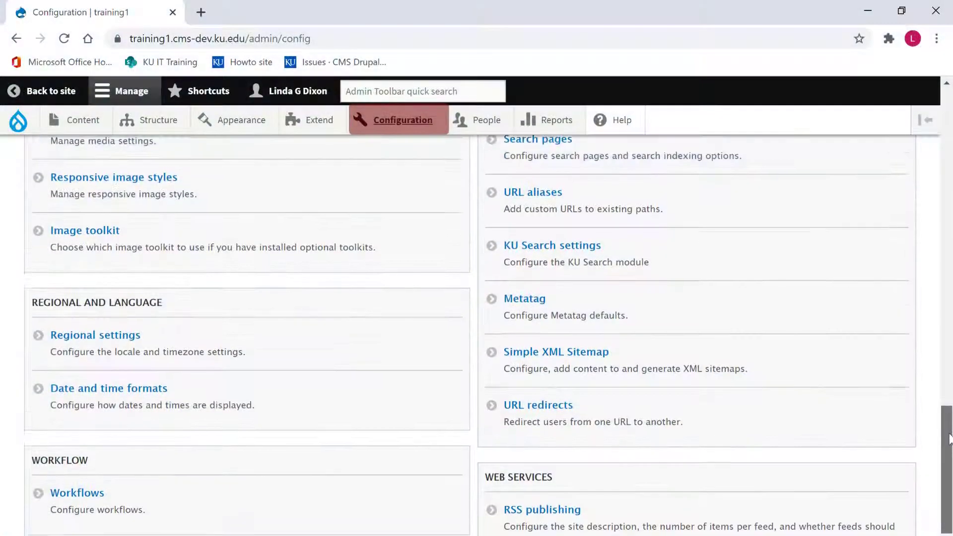
Step: Open the URL redirects settings from the Search and Metadata options on the Configuration page
{"action": "scroll", "coordinate": [948, 429], "scroll_direction": "down", "scroll_amount": 2}
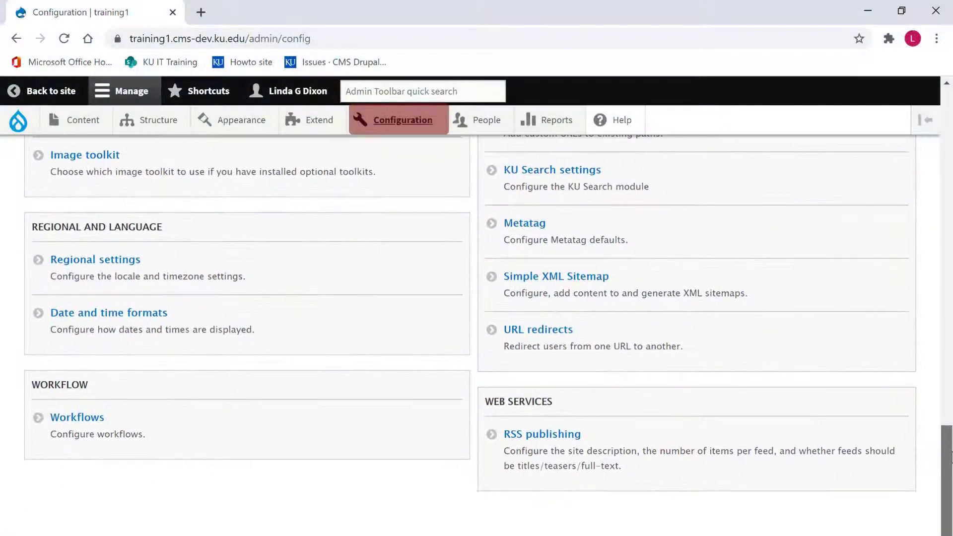
{"action": "left_click", "coordinate": [536, 335]}
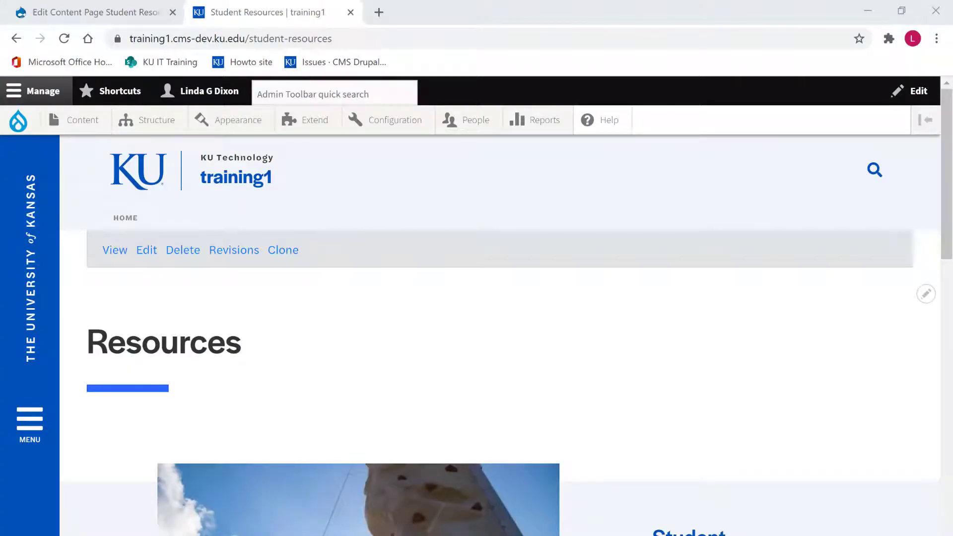
Step: From the Student Resources page's edit form, start adding a URL redirect and set its path to node/32
{"action": "left_click", "coordinate": [150, 253]}
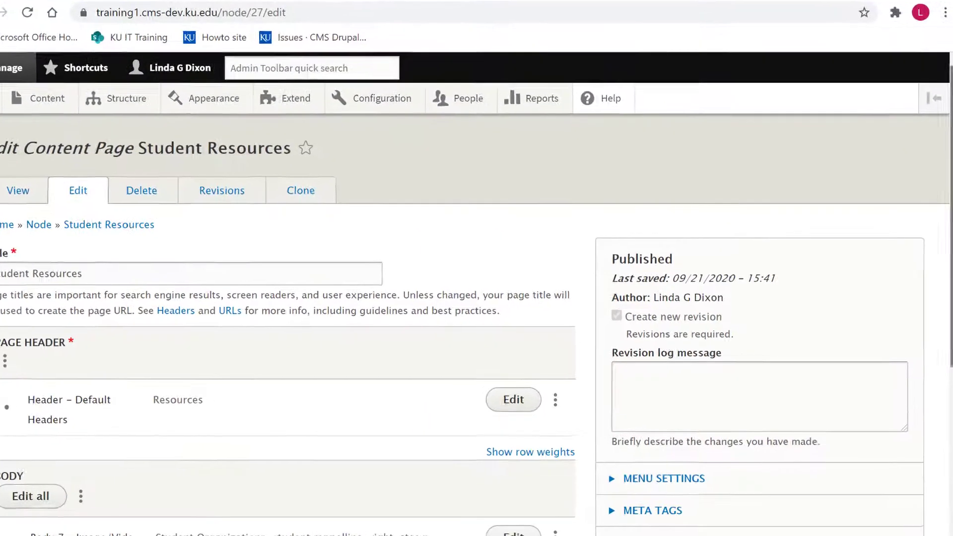
{"action": "scroll", "coordinate": [920, 268], "scroll_direction": "down", "scroll_amount": 4}
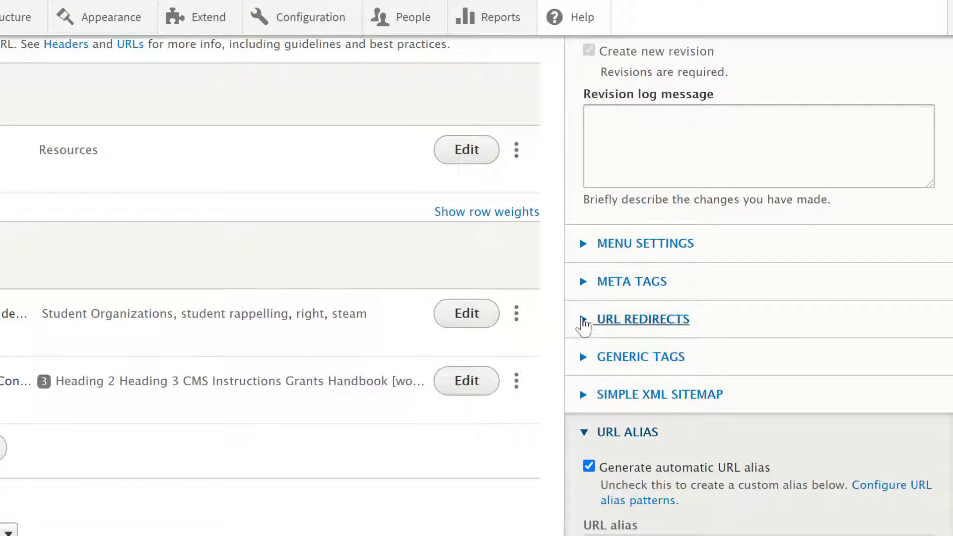
{"action": "left_click", "coordinate": [584, 323]}
{"action": "left_click", "coordinate": [657, 443]}
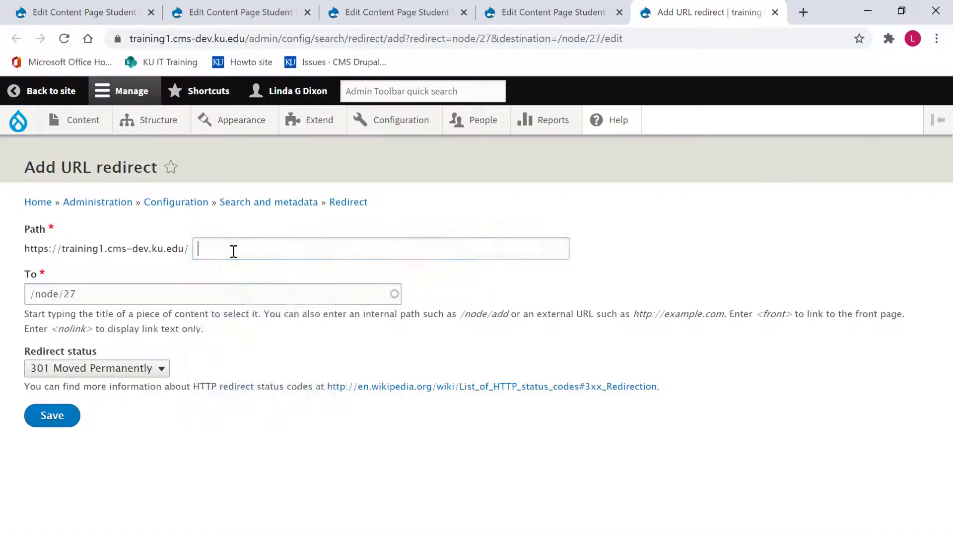
{"action": "left_click", "coordinate": [233, 252]}
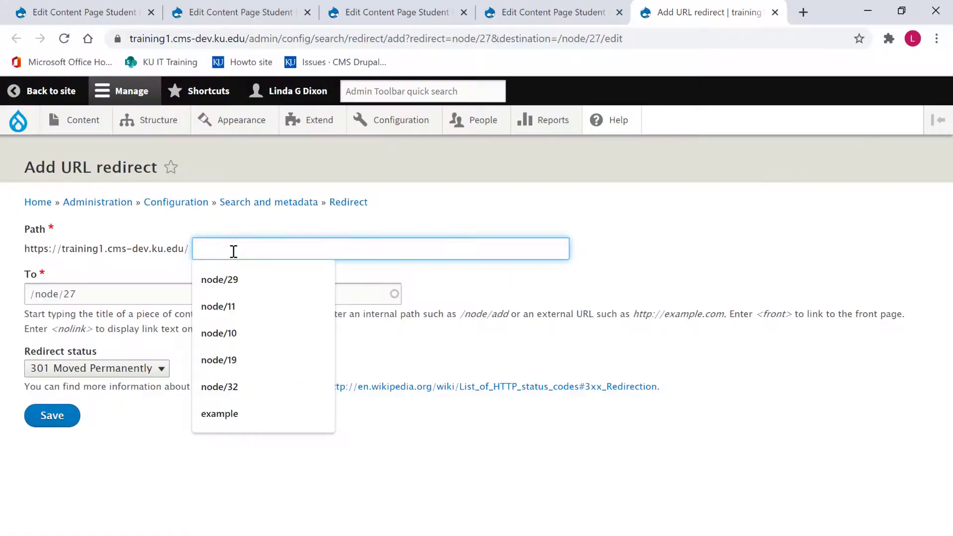
{"action": "type", "text": "node/32"}
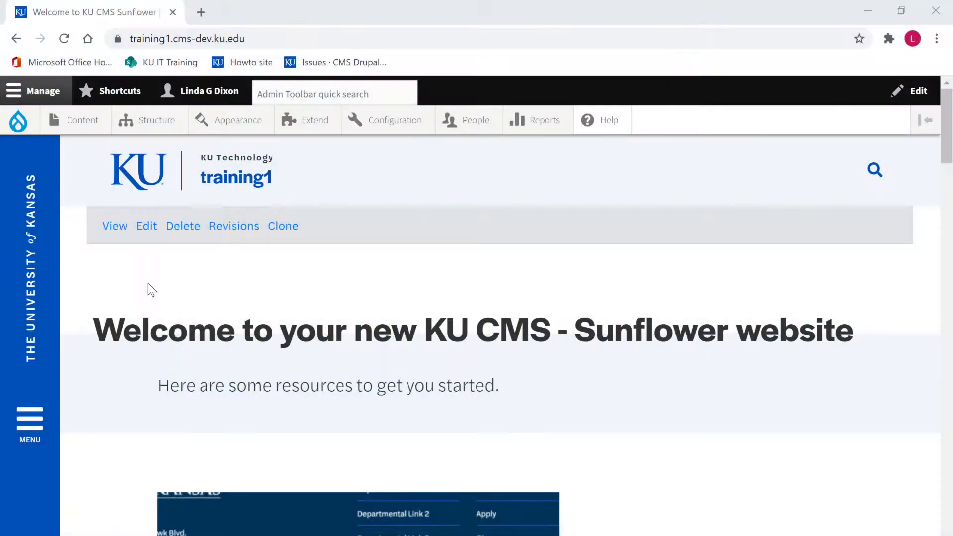
Step: Add a custom Basic block described as "Additional Resources" with placeholder body text beginning "Praesent sapien massa"
{"action": "mouse_move", "coordinate": [160, 133]}
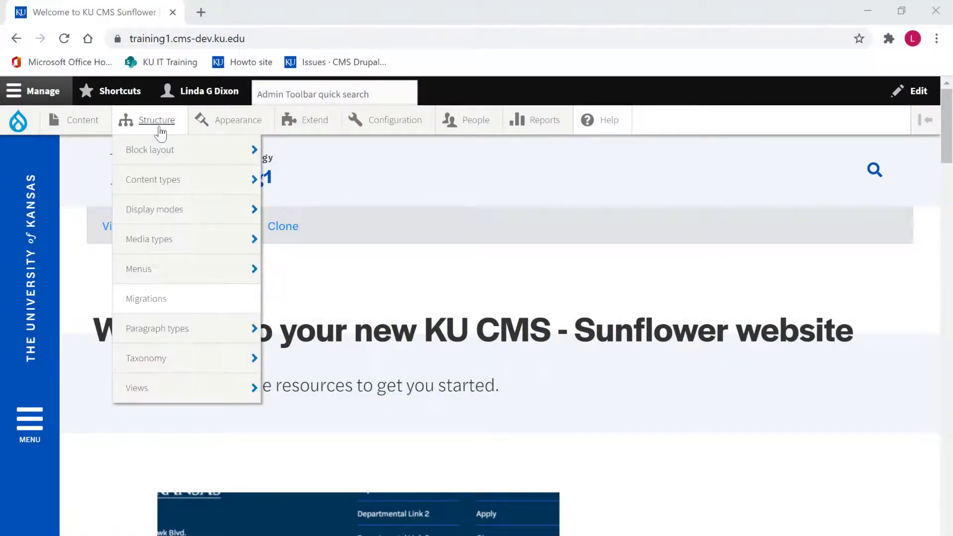
{"action": "mouse_move", "coordinate": [213, 157]}
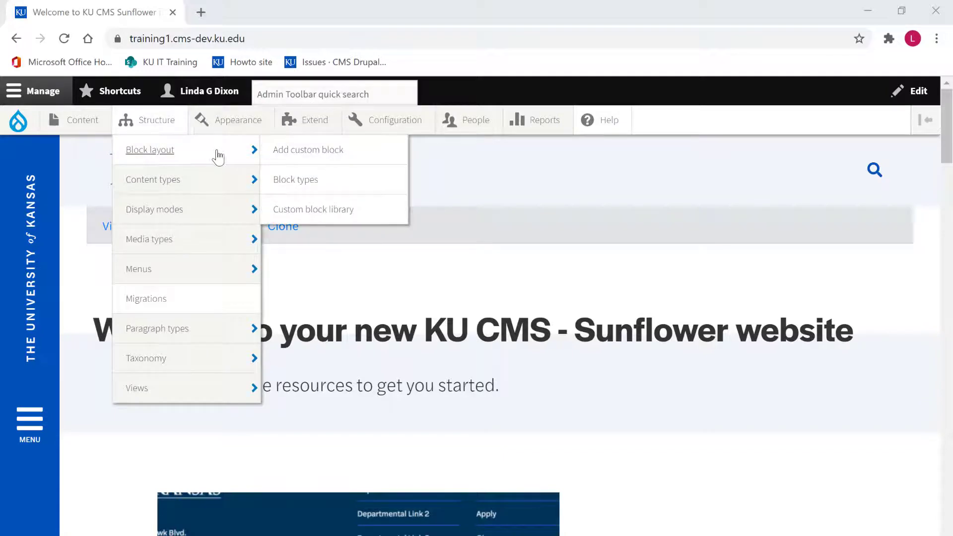
{"action": "left_click", "coordinate": [359, 156]}
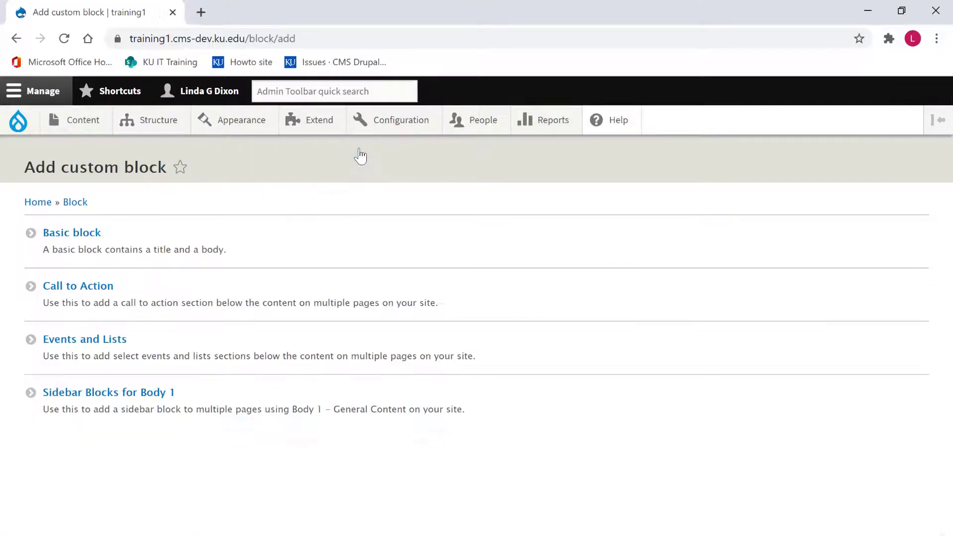
{"action": "left_click", "coordinate": [94, 237]}
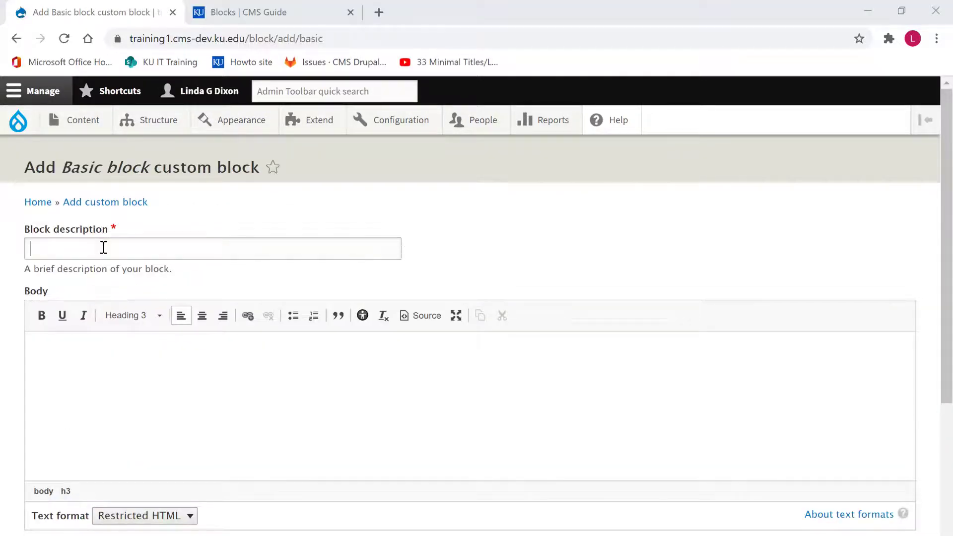
{"action": "left_click", "coordinate": [104, 248]}
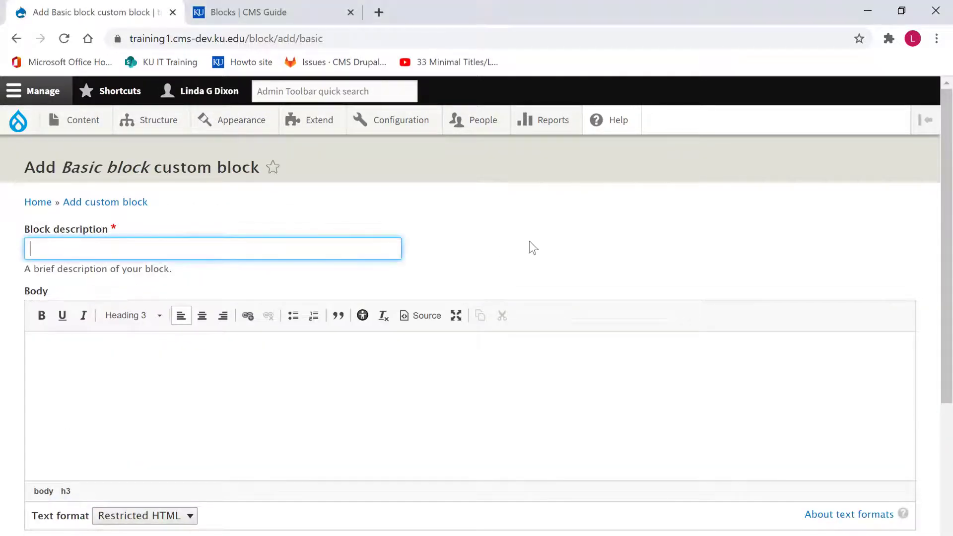
{"action": "type", "text": "Additional Resources"}
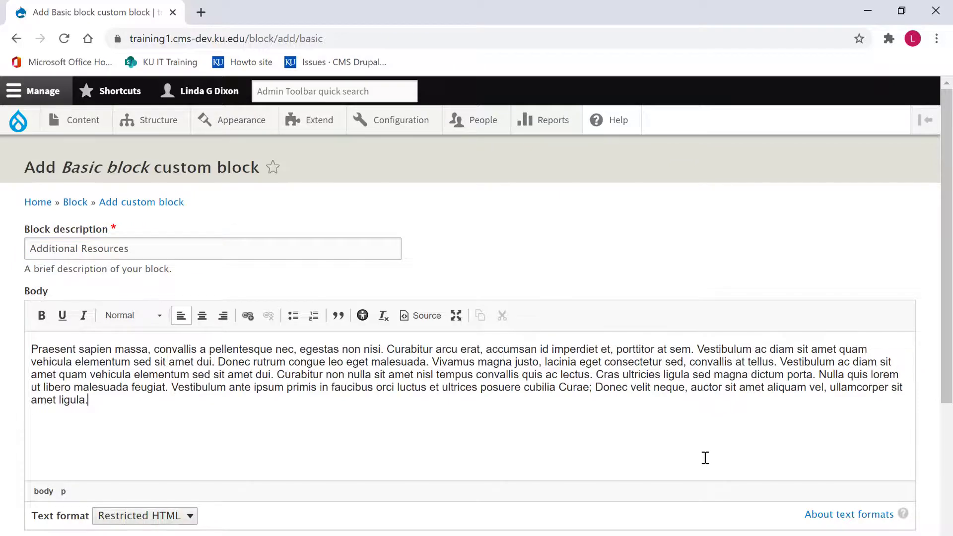
Step: Set the Additional Resources block's save state to Published and save the block
{"action": "scroll", "coordinate": [705, 458], "scroll_direction": "down", "scroll_amount": 5}
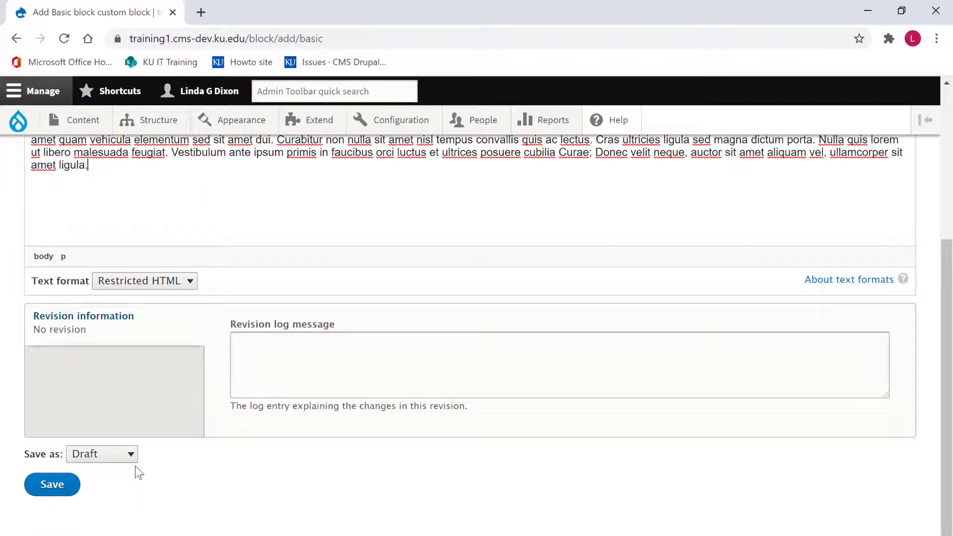
{"action": "left_click", "coordinate": [130, 455]}
{"action": "left_click", "coordinate": [107, 489]}
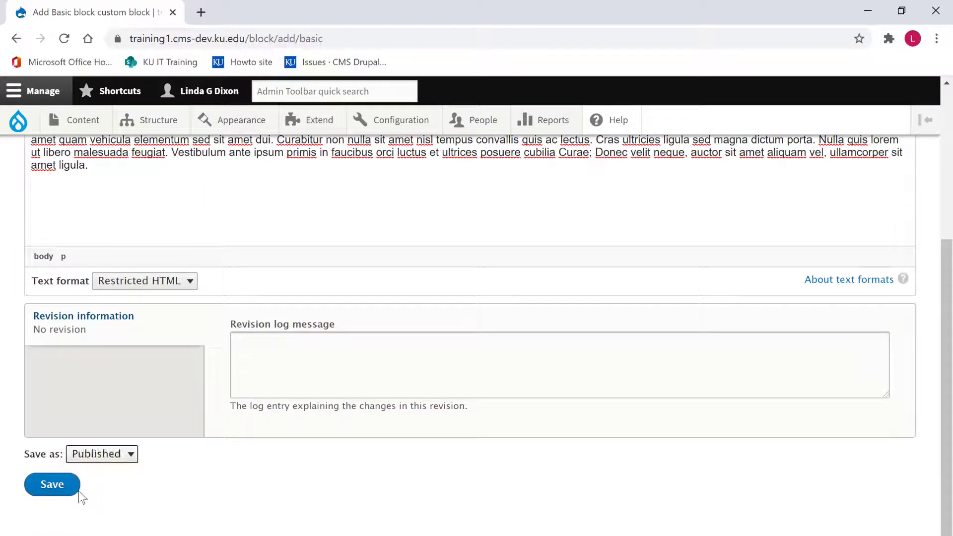
{"action": "left_click", "coordinate": [65, 484]}
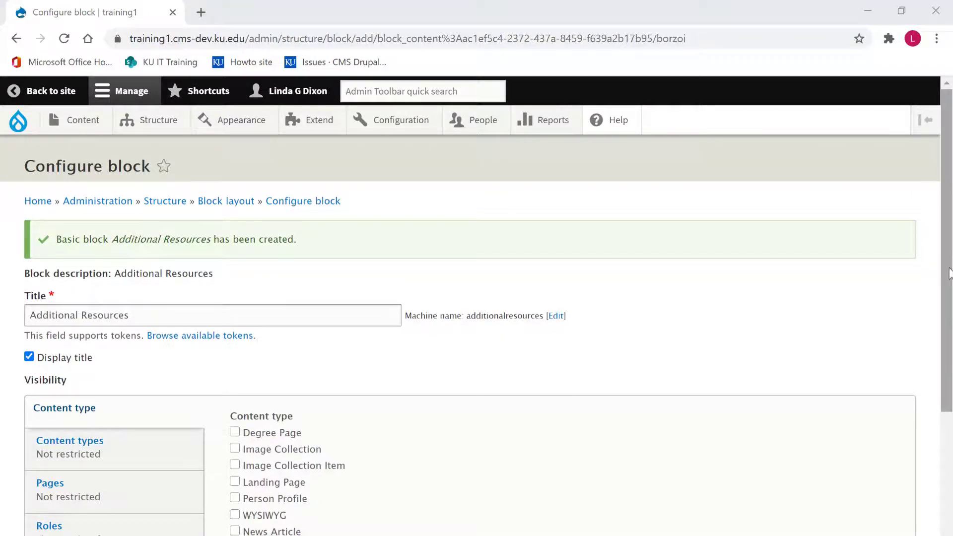
Step: Review the block's page visibility options, assign it to the Block Staging Area (For blocks inserted into Body 1) region, and save its configuration
{"action": "left_click_drag", "start_coordinate": [950, 273], "coordinate": [951, 420]}
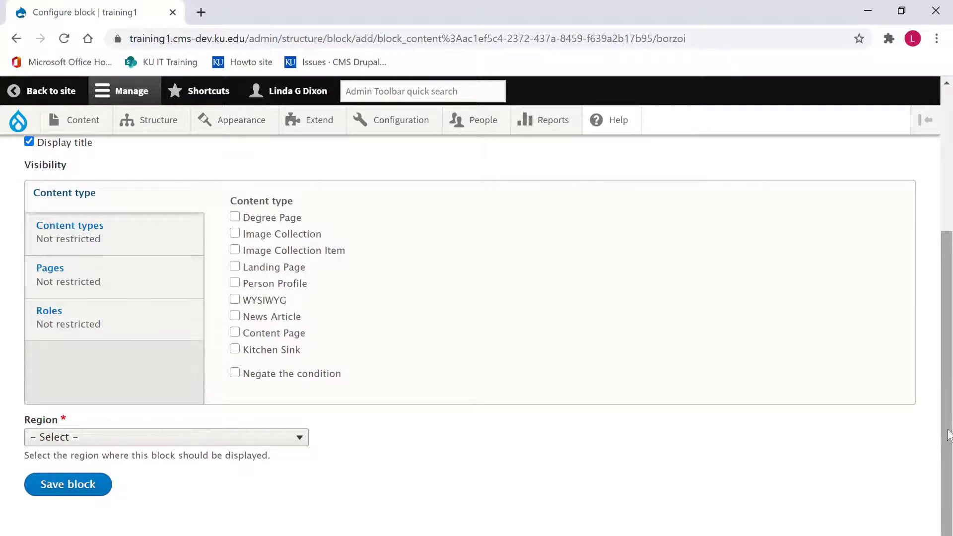
{"action": "left_click", "coordinate": [127, 287]}
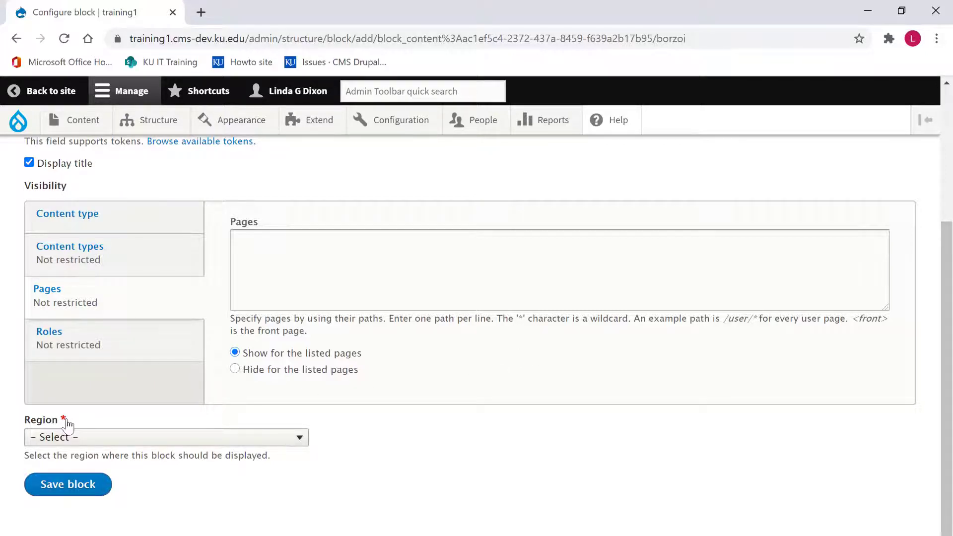
{"action": "left_click", "coordinate": [296, 443]}
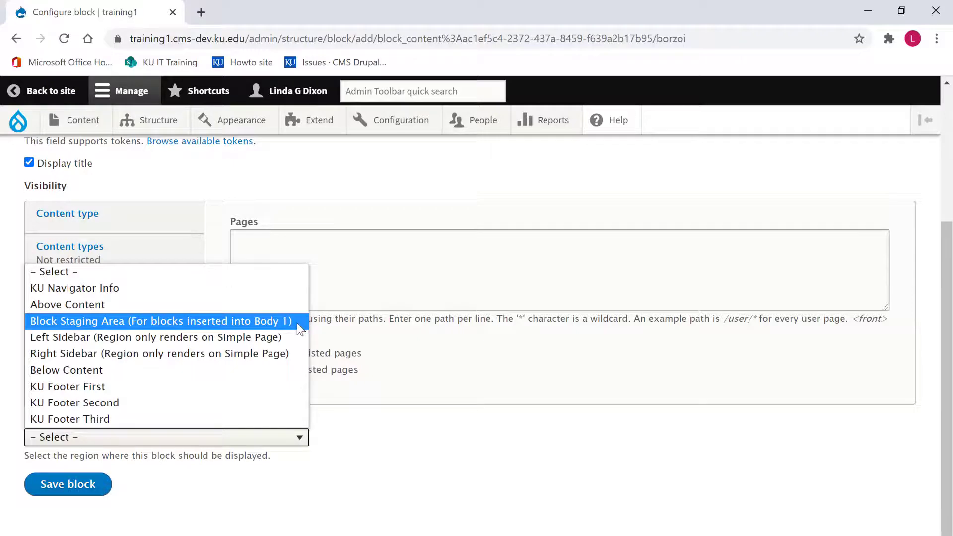
{"action": "left_click", "coordinate": [160, 321]}
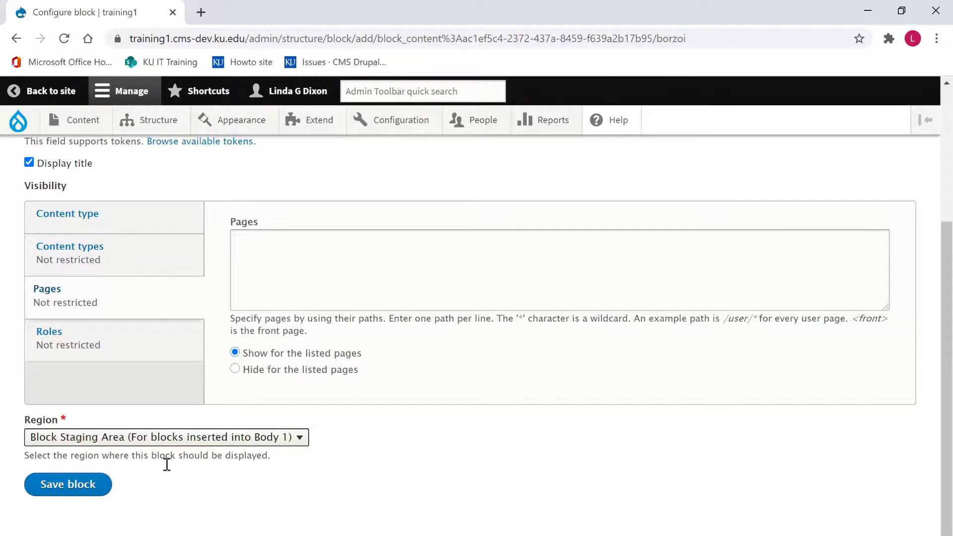
{"action": "left_click", "coordinate": [75, 485]}
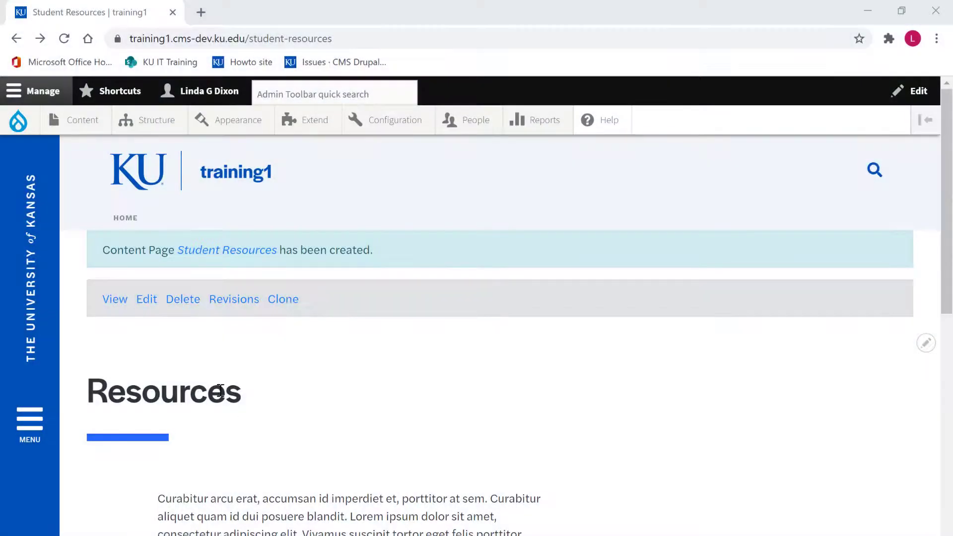
Step: Edit the Student Resources page, browse the available body sections, and open its Body 1 – General Content section for editing
{"action": "left_click", "coordinate": [146, 299]}
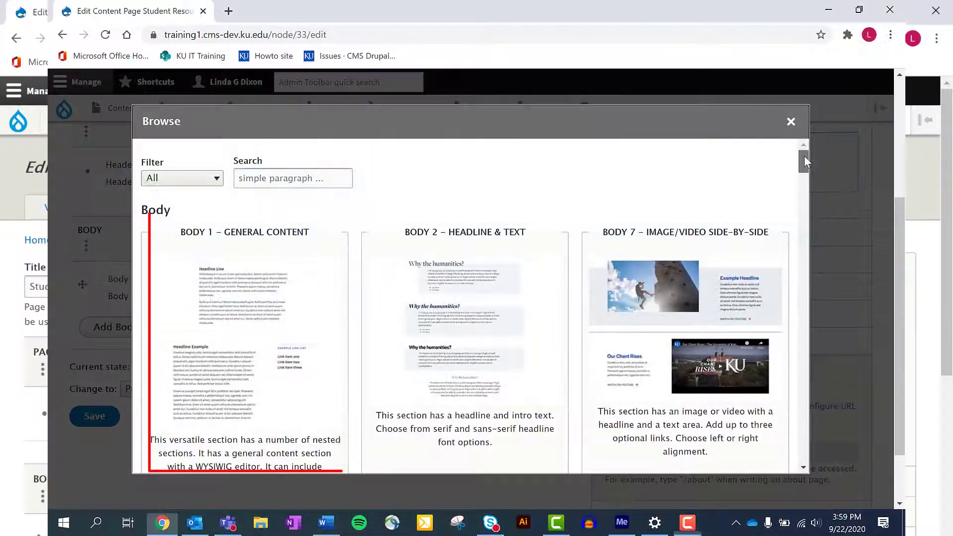
{"action": "left_click_drag", "start_coordinate": [804, 156], "coordinate": [797, 234]}
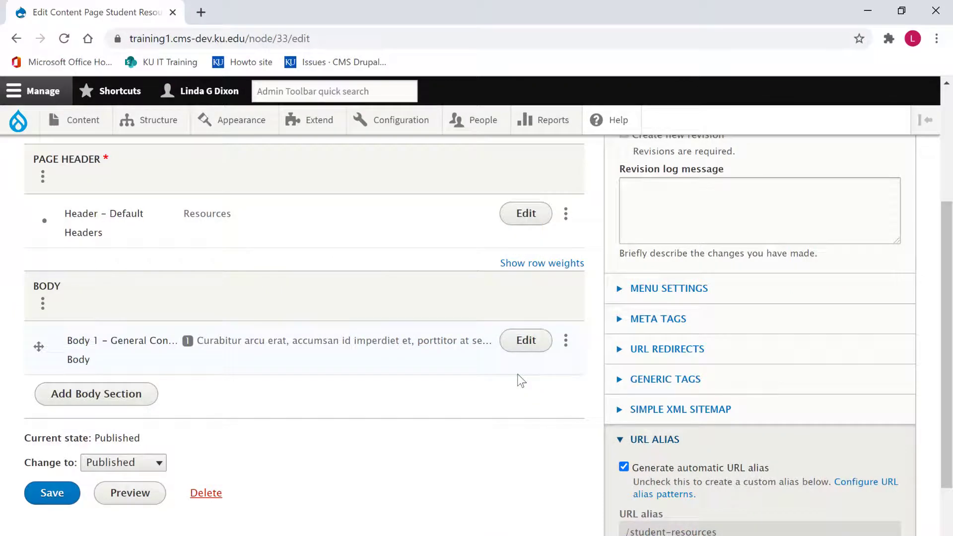
{"action": "left_click", "coordinate": [523, 344]}
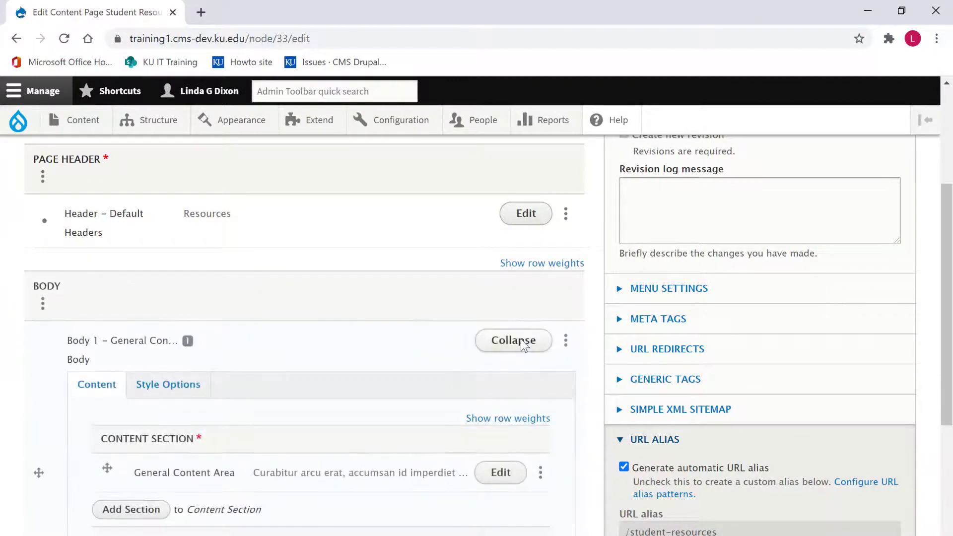
{"action": "scroll", "coordinate": [411, 382], "scroll_direction": "down", "scroll_amount": 5}
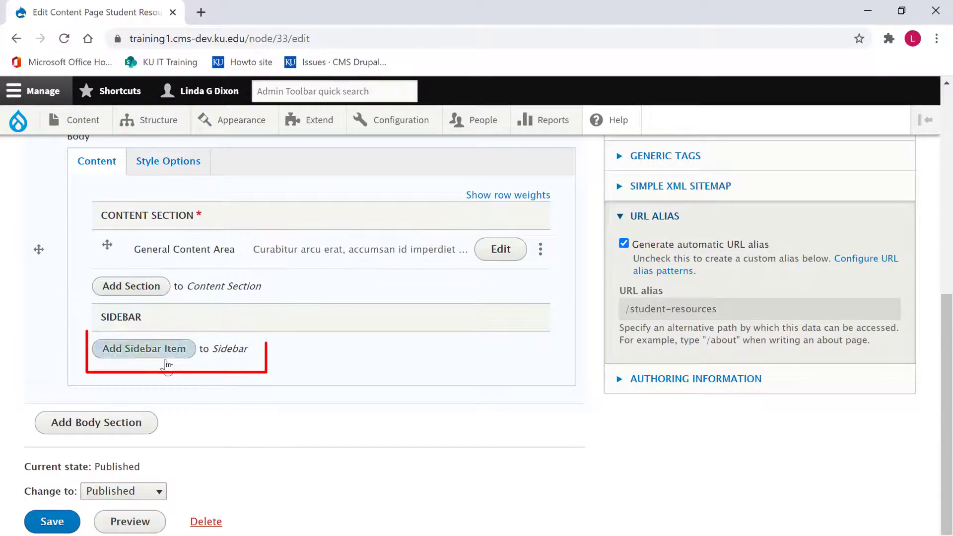
Step: Add an Insert Block item to the Body 1 section's sidebar and choose the Additional Resources block for it
{"action": "left_click", "coordinate": [133, 362]}
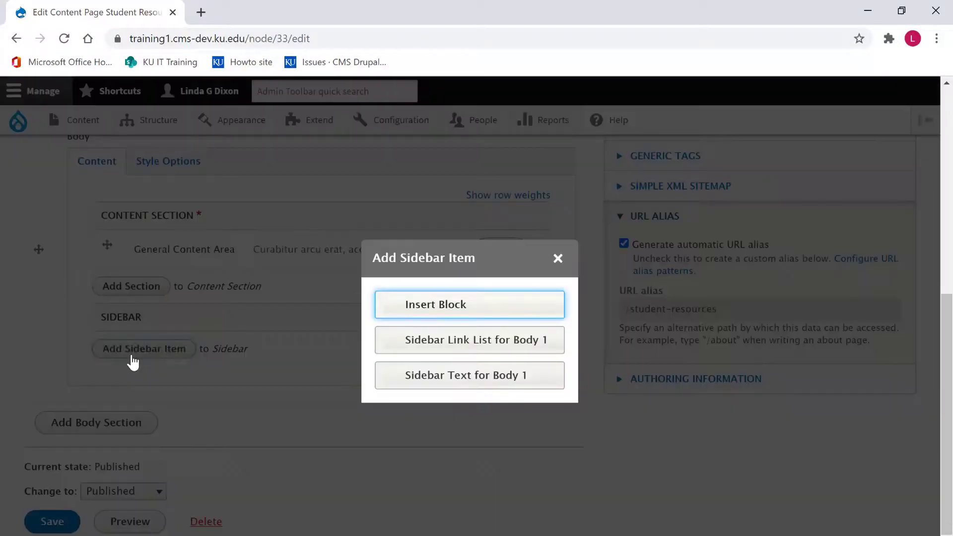
{"action": "left_click", "coordinate": [507, 302]}
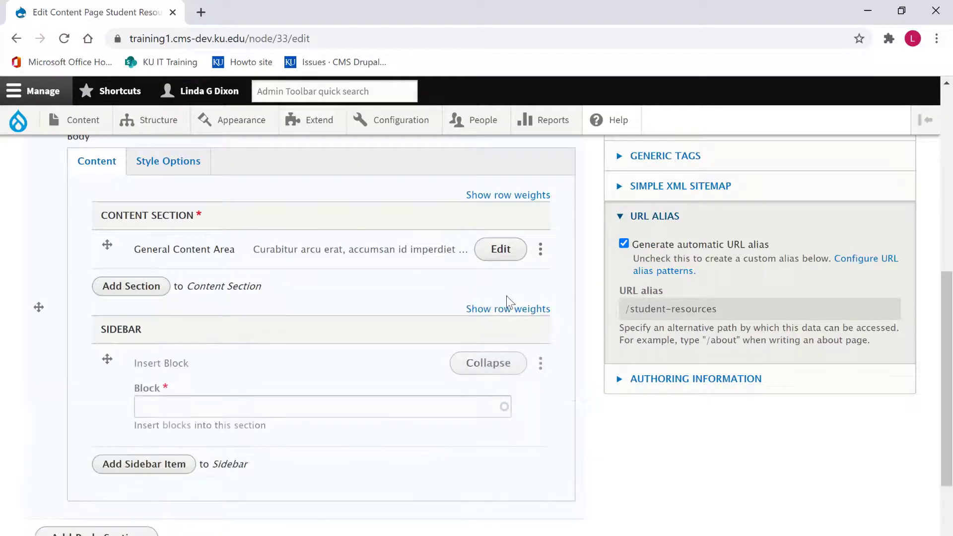
{"action": "left_click", "coordinate": [152, 406]}
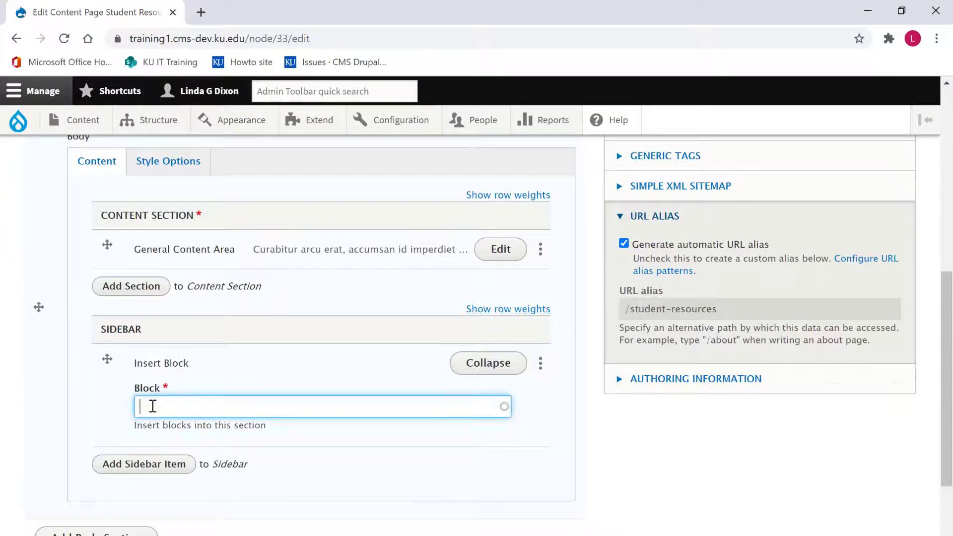
{"action": "type", "text": "ad"}
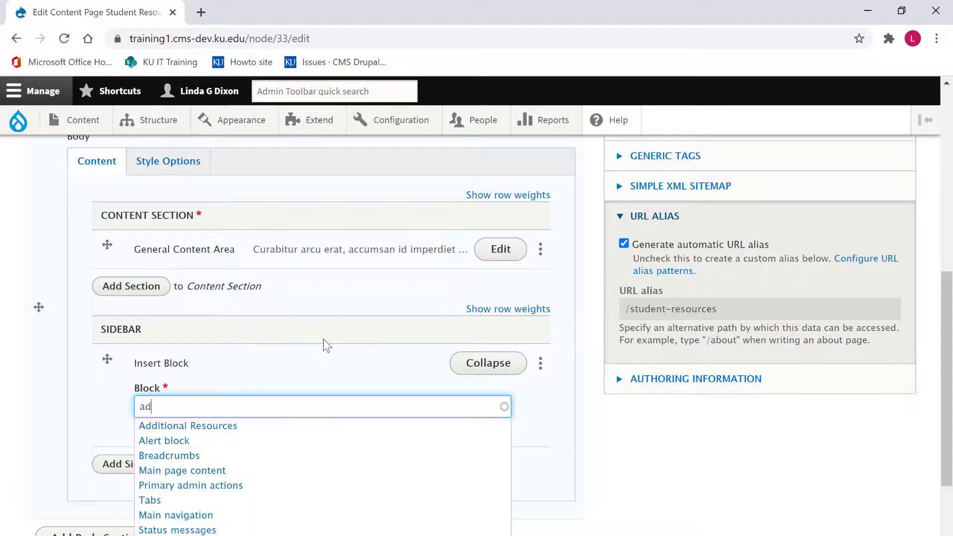
{"action": "type", "text": "di"}
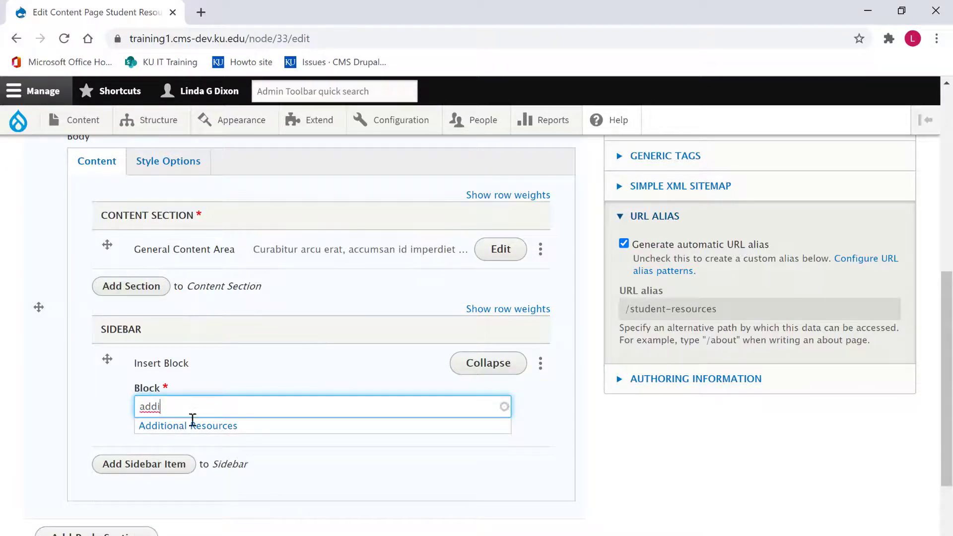
{"action": "left_click", "coordinate": [191, 427]}
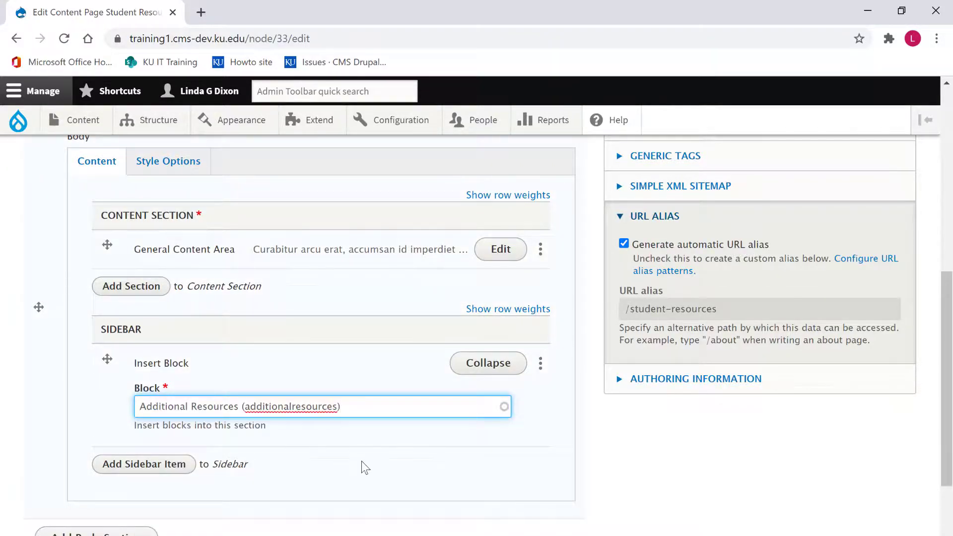
Step: Save the Student Resources page and check the Additional Resources sidebar block on the published page
{"action": "scroll", "coordinate": [362, 461], "scroll_direction": "down", "scroll_amount": 3}
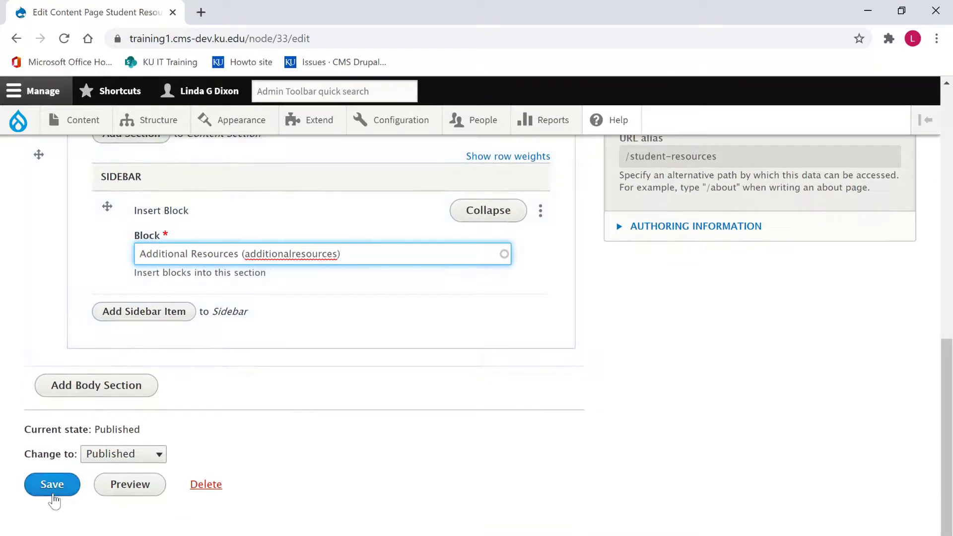
{"action": "left_click", "coordinate": [47, 491]}
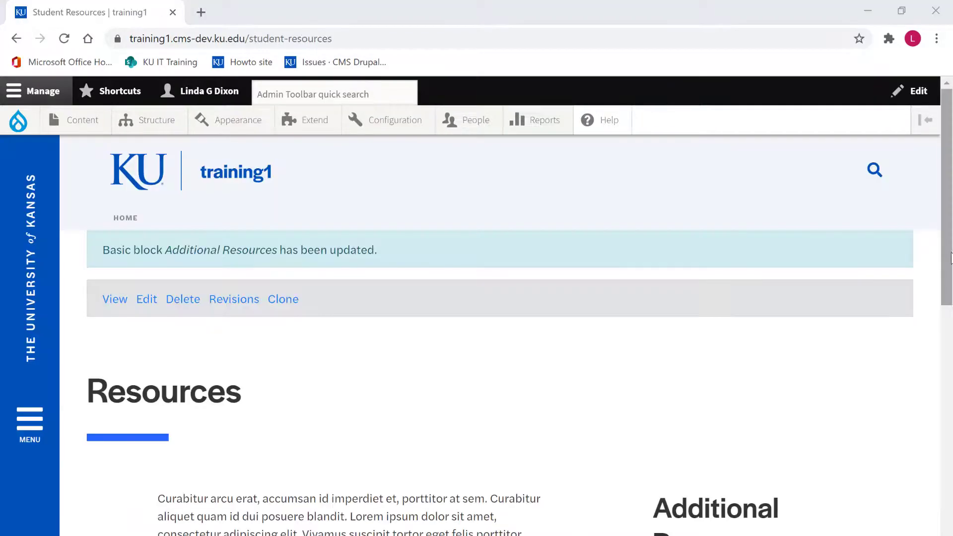
{"action": "left_click_drag", "start_coordinate": [951, 258], "coordinate": [950, 357]}
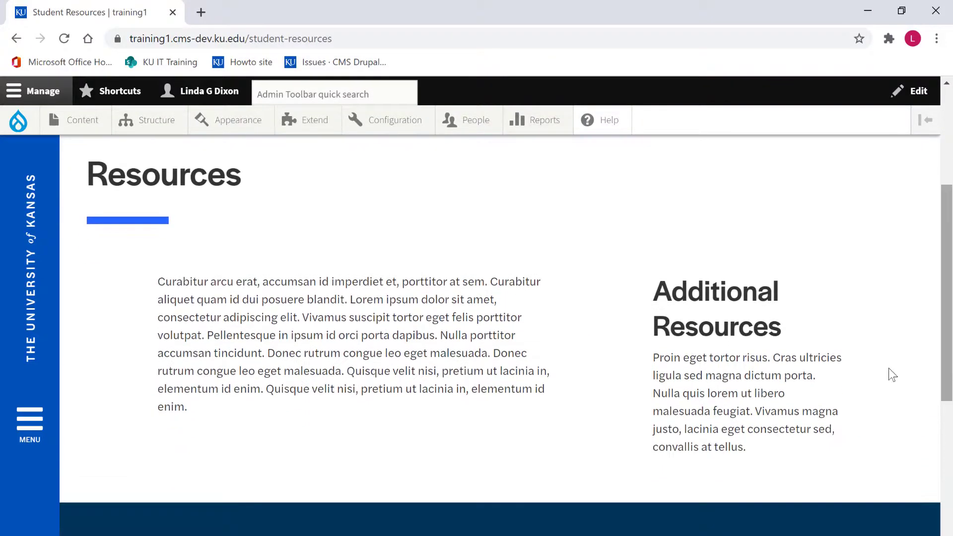